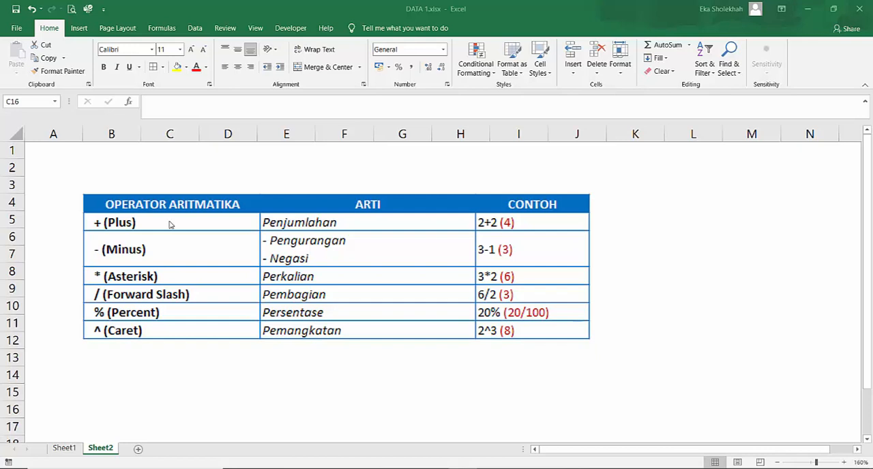
- Switch to Sheet1, which holds the DAFTAR HARGA GORENGAN price table
left_click(69, 450)
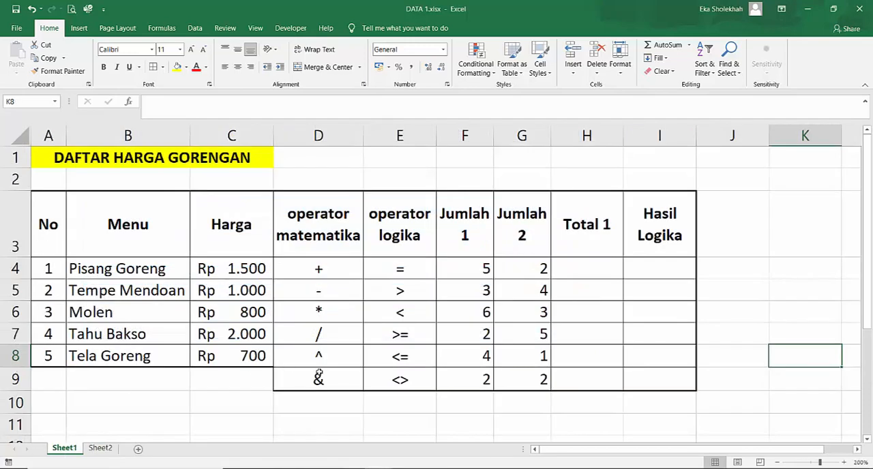
left_click(275, 410)
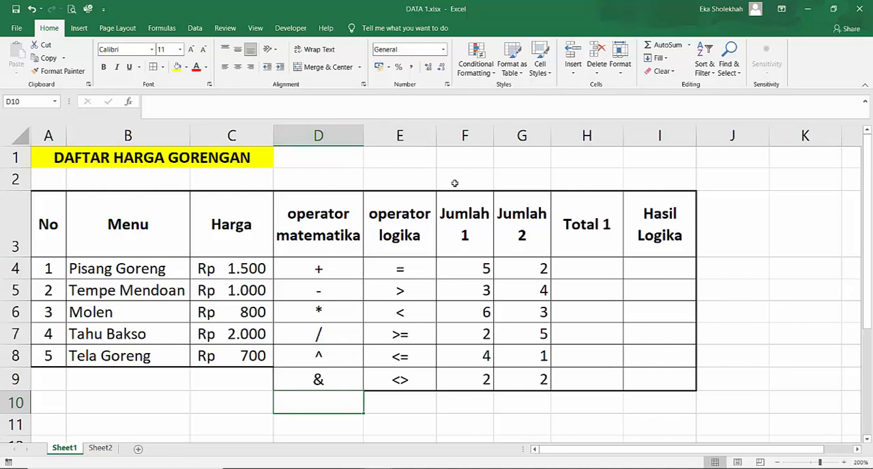
left_click(524, 231)
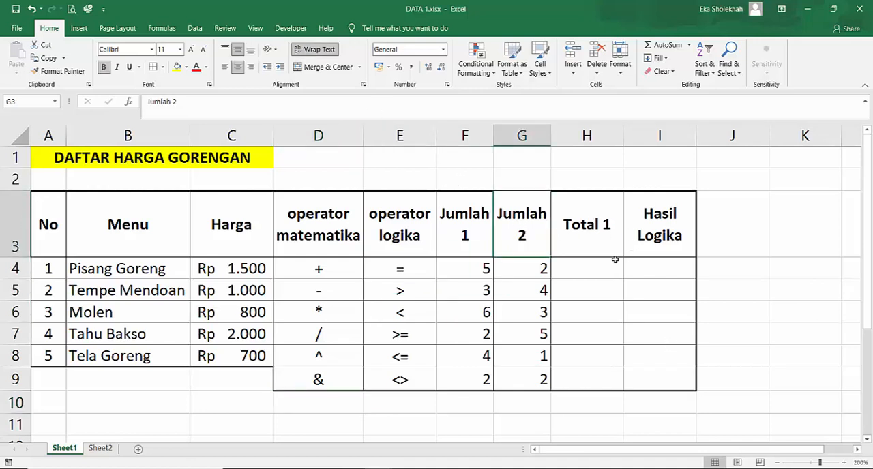
- Enter the formula =C4+F4 in H4 to add the Pisang Goreng price and its Jumlah 1 value
left_click(591, 265)
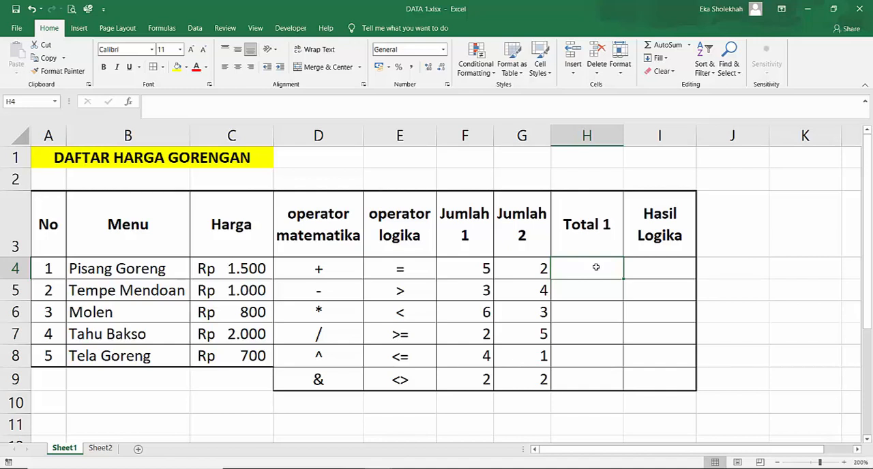
left_click(213, 269)
left_click(565, 267)
type("=")
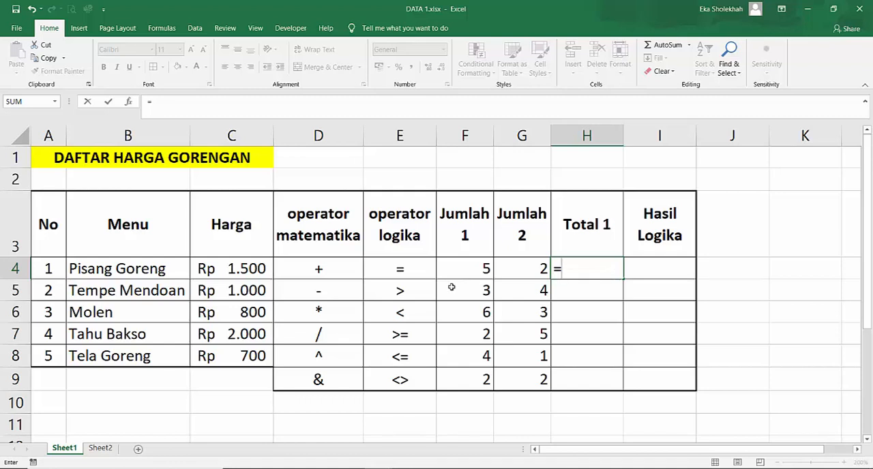
left_click(242, 268)
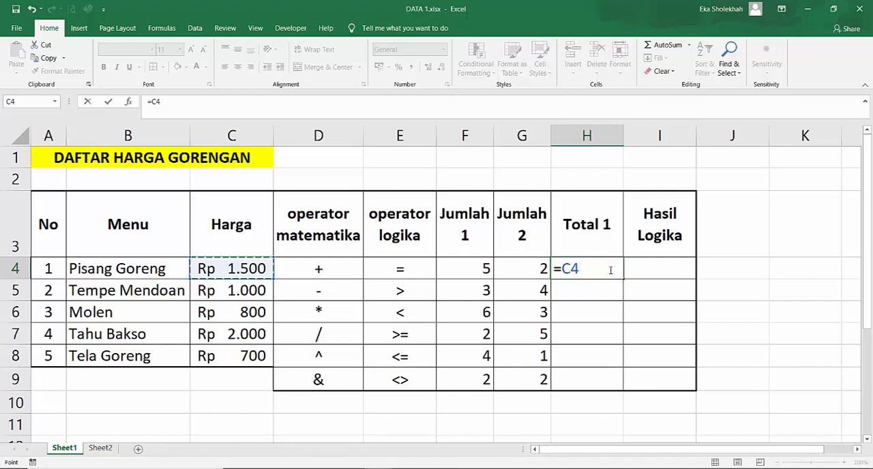
type("+")
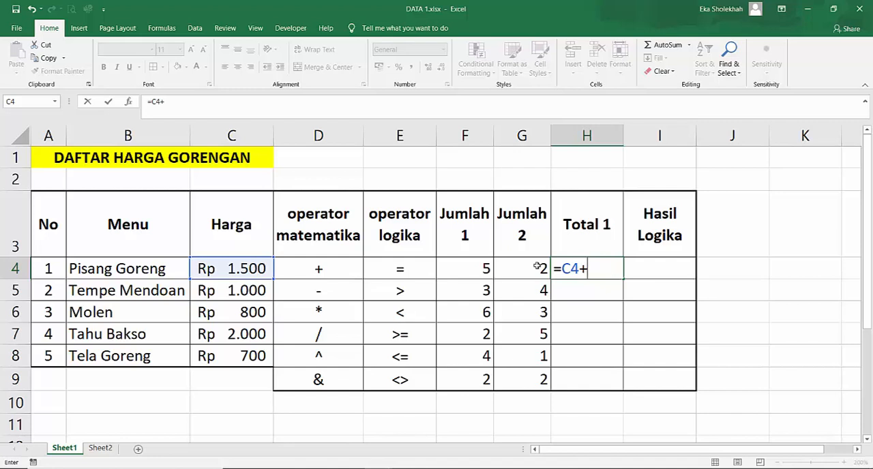
left_click(465, 271)
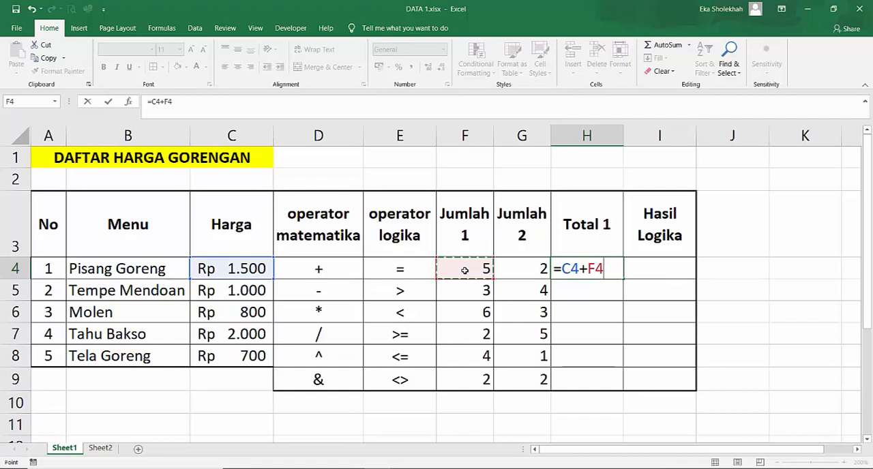
key("Return")
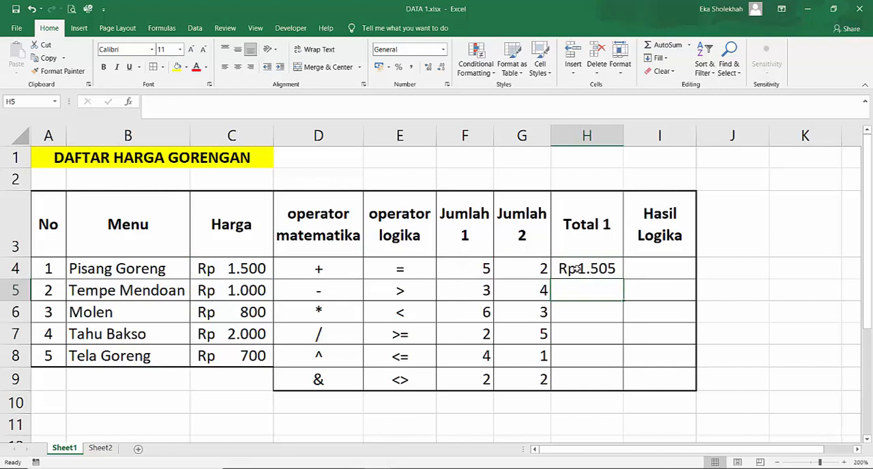
- Review the C4 and F4 source values and re-enter the addition formula =C4+F4 in H4
left_click(250, 268)
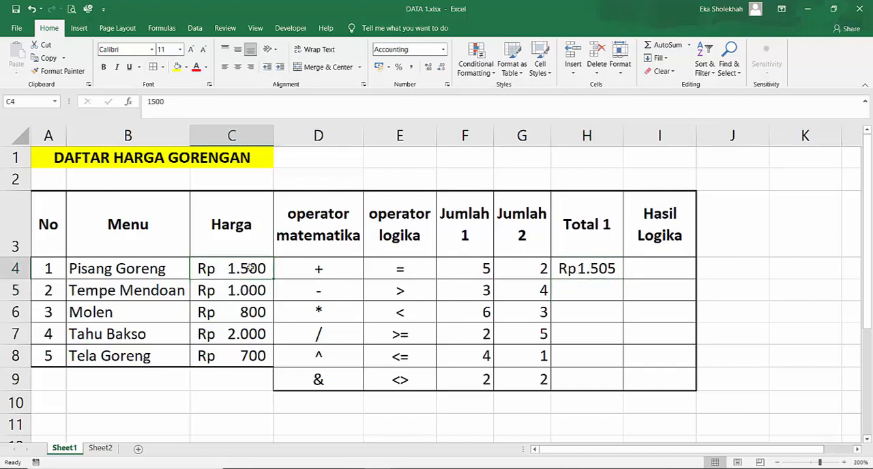
left_click(485, 270)
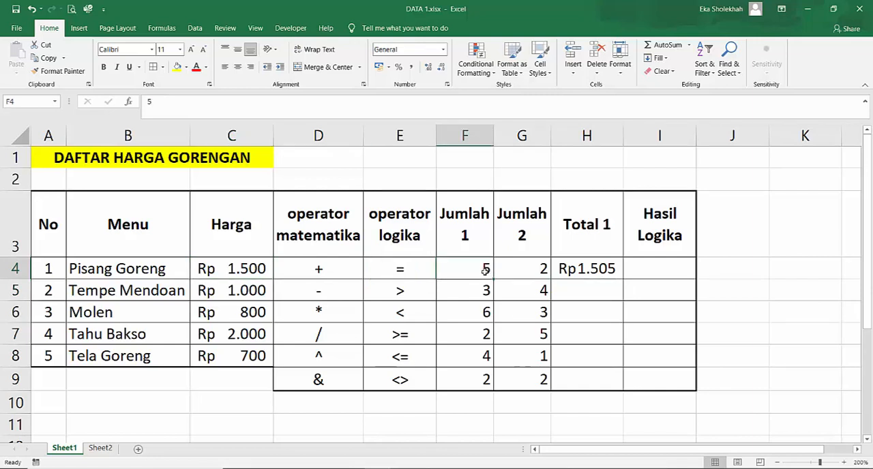
left_click(596, 269)
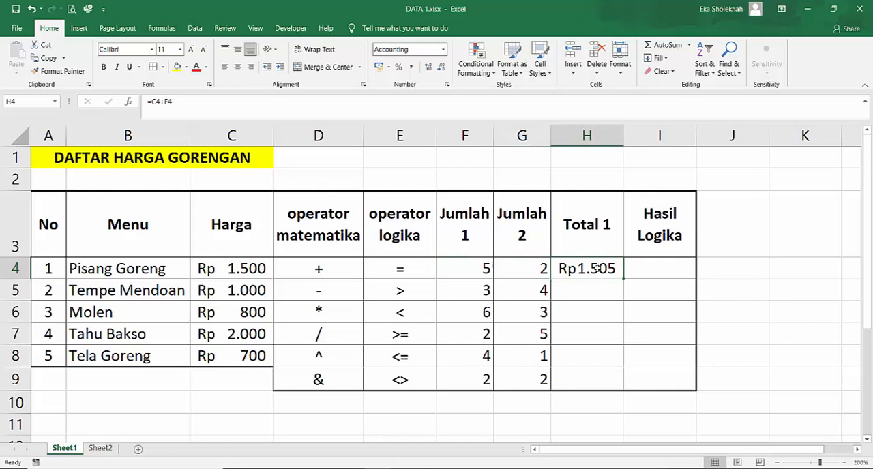
type("=")
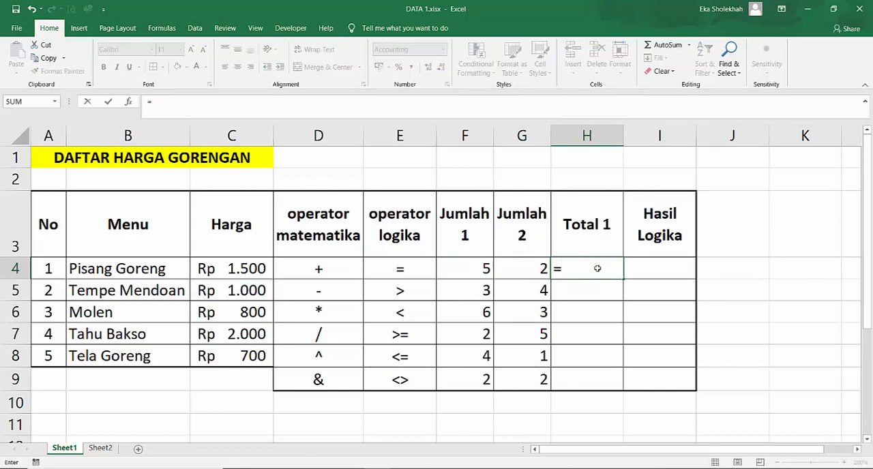
left_click(251, 269)
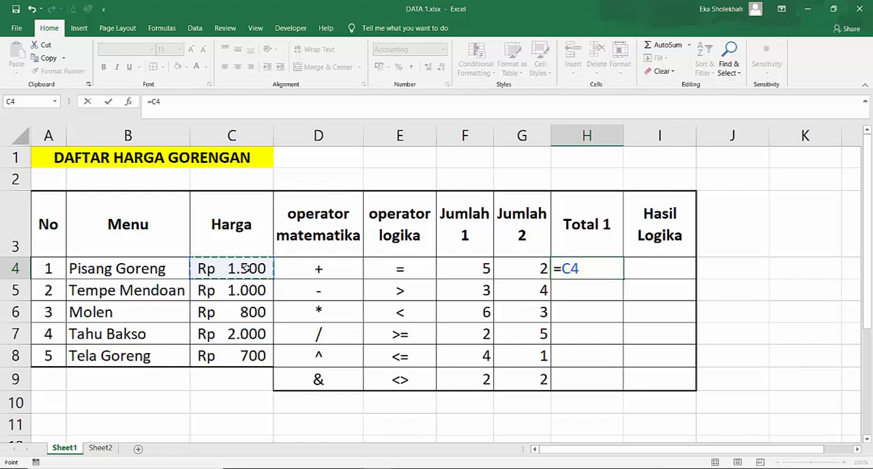
type("+")
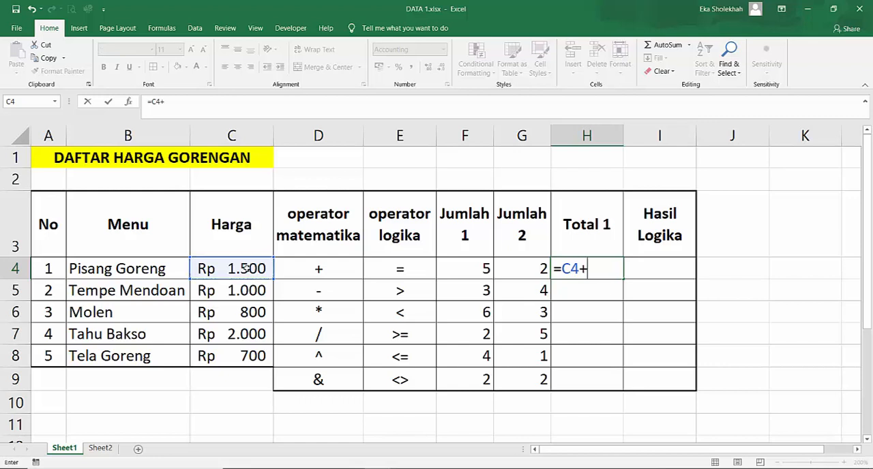
left_click(465, 270)
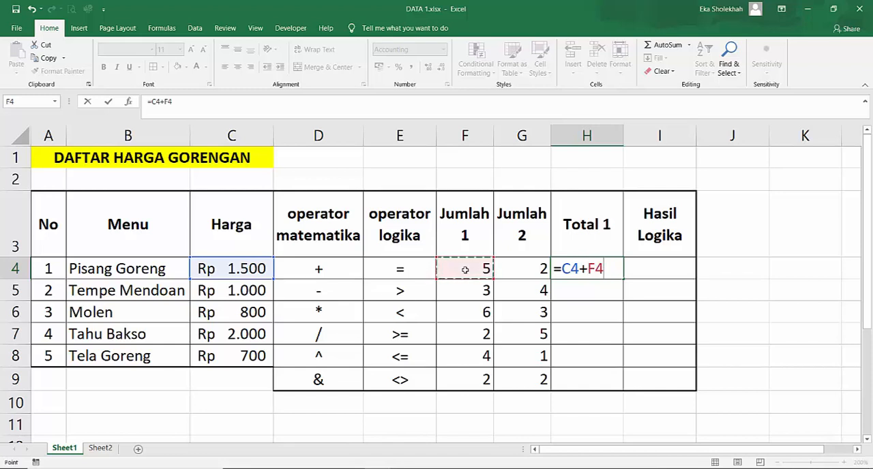
key("Return")
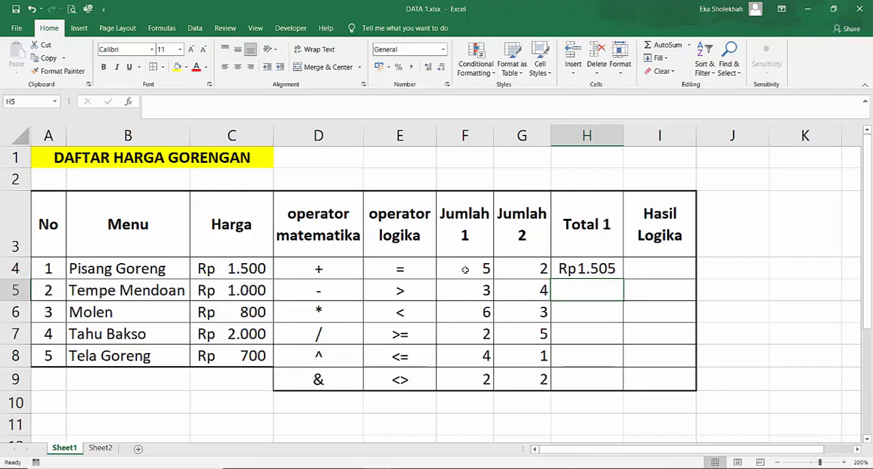
- Examine the Harga and Jumlah 1 cells of the menu rows that feed the Total 1 additions
left_click(609, 267)
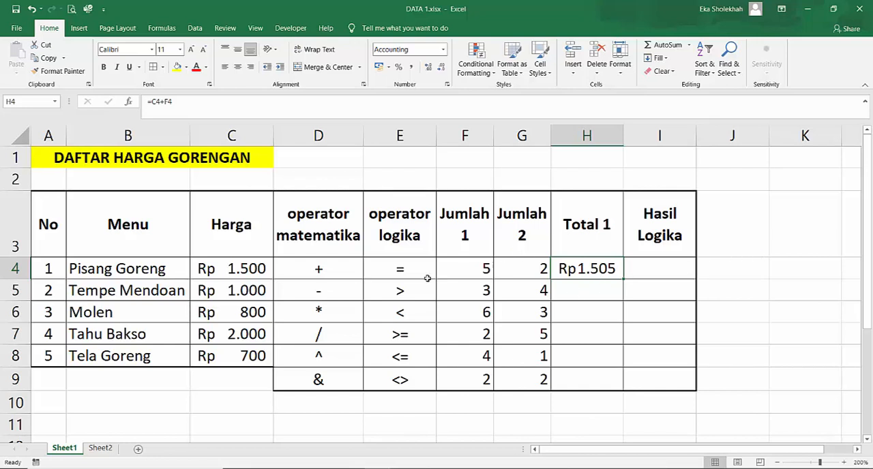
left_click(243, 270)
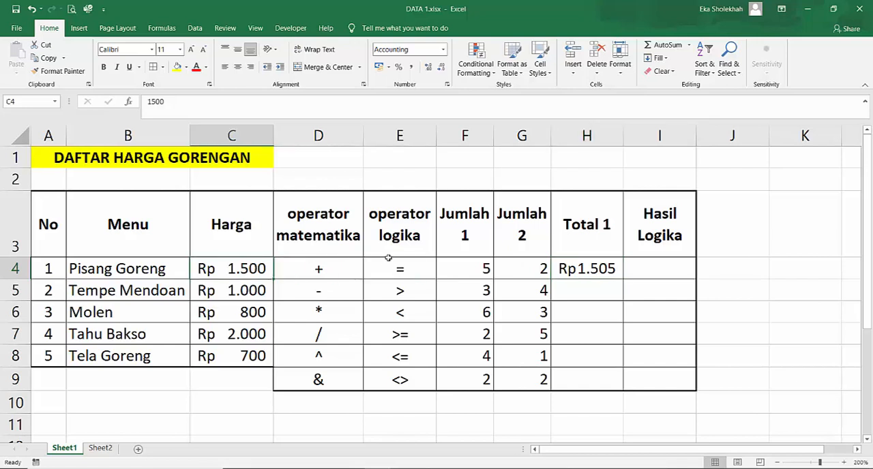
left_click(462, 270)
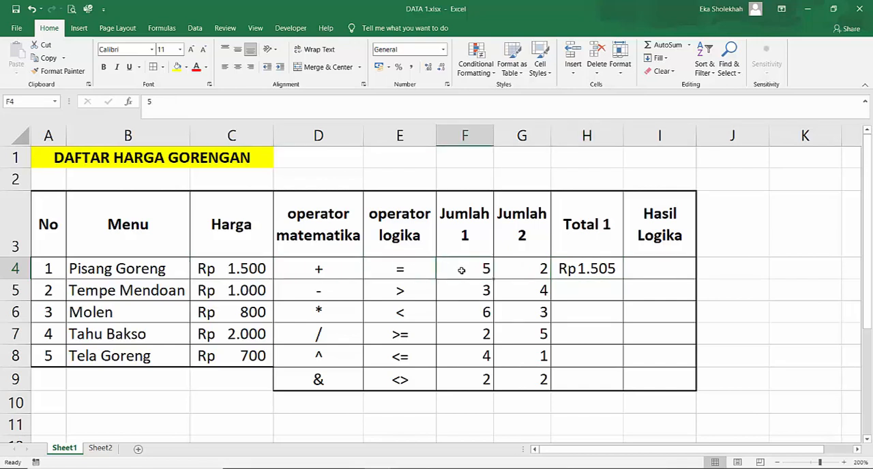
left_click(245, 290)
left_click(475, 289)
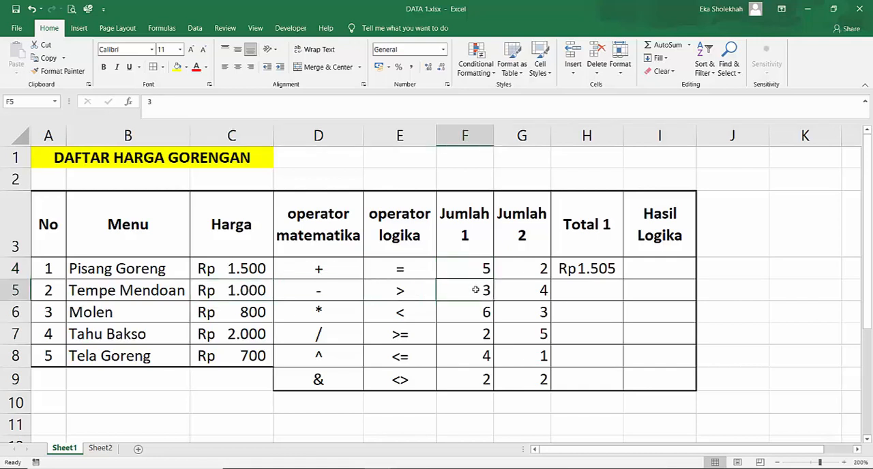
left_click(244, 310)
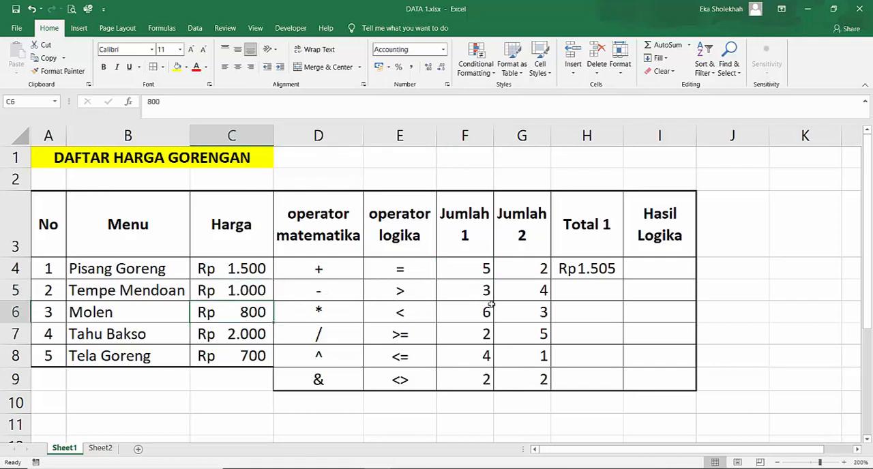
left_click(483, 312)
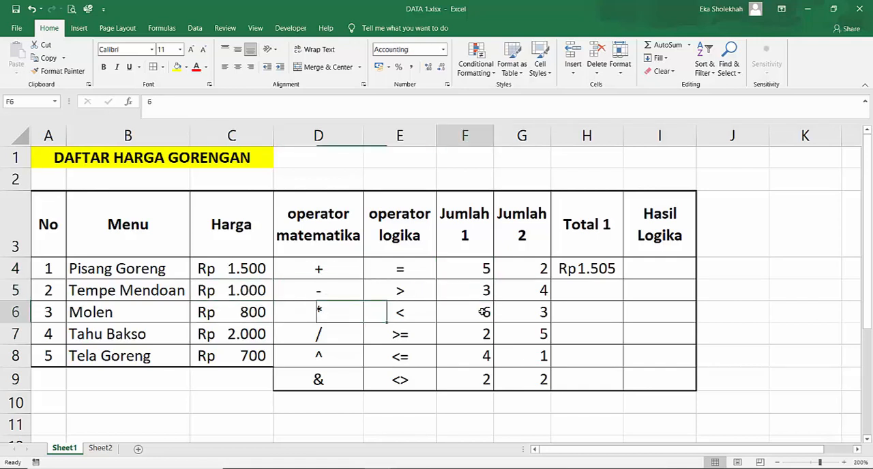
left_click(239, 362)
left_click(472, 361)
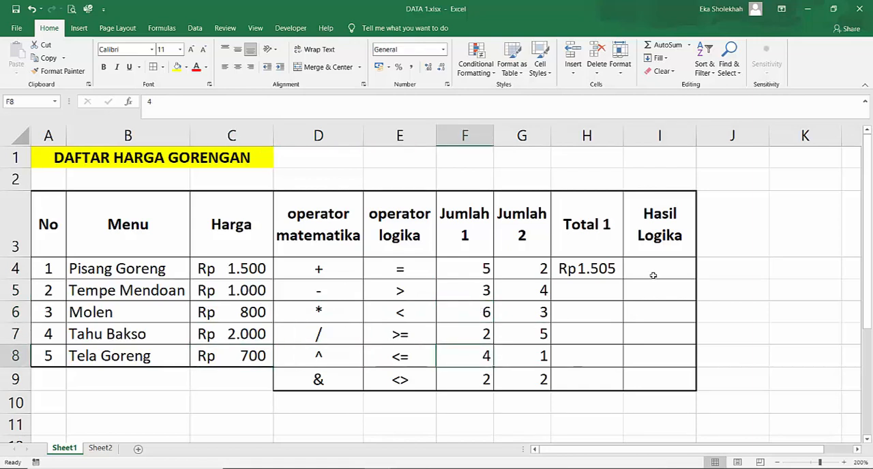
- Try the manual formula =C5+F5 in H5 for Tempe Mendoan, and clear the cell again
left_click(581, 290)
type("=")
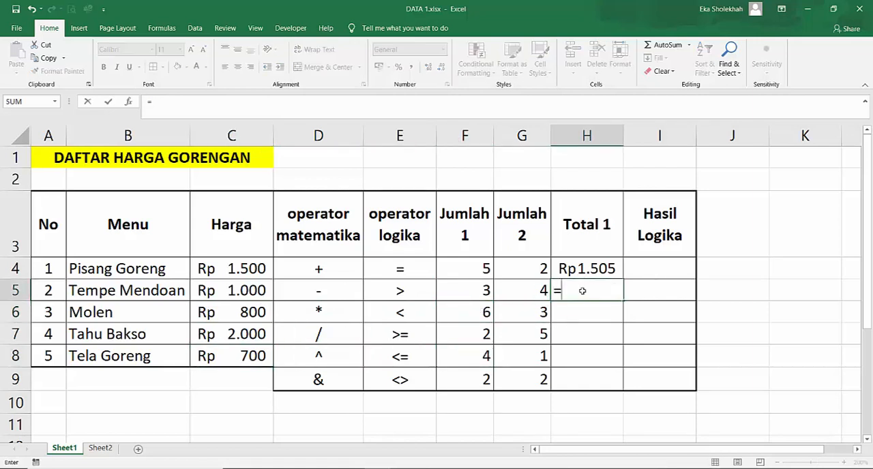
left_click(245, 290)
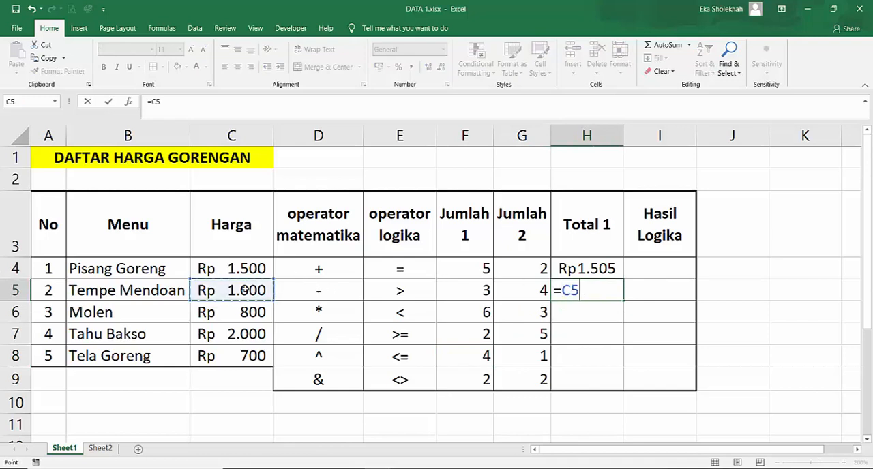
type("+")
left_click(454, 295)
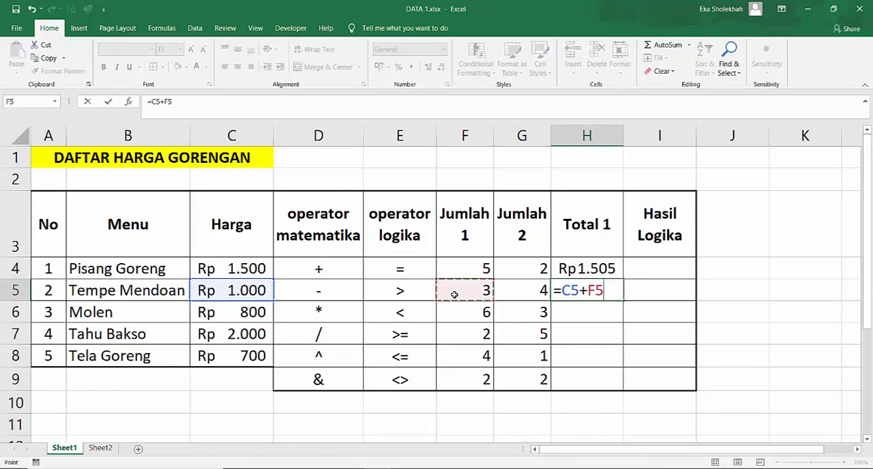
key("Return")
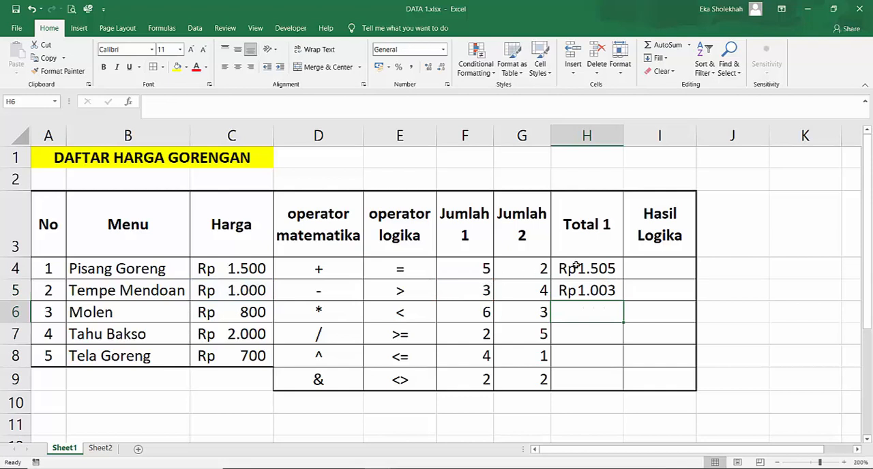
left_click(584, 290)
key("Delete")
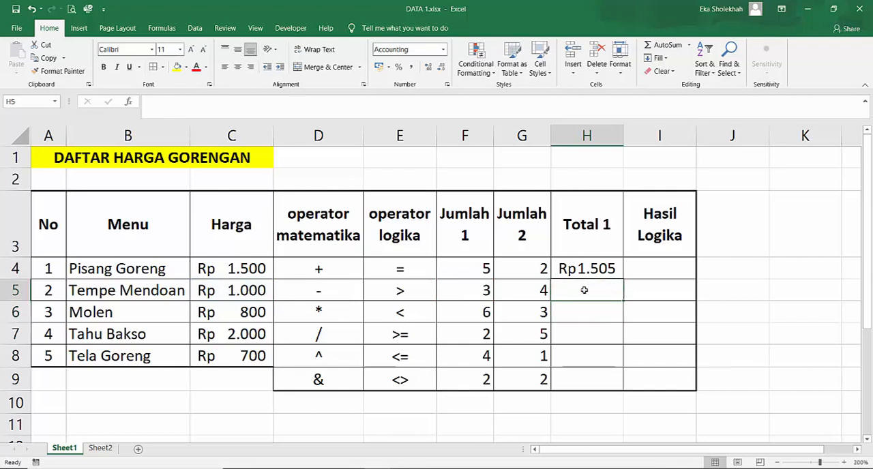
- Fill the H4 addition formula down the Total 1 column through H8
left_click(593, 269)
key("ctrl+c")
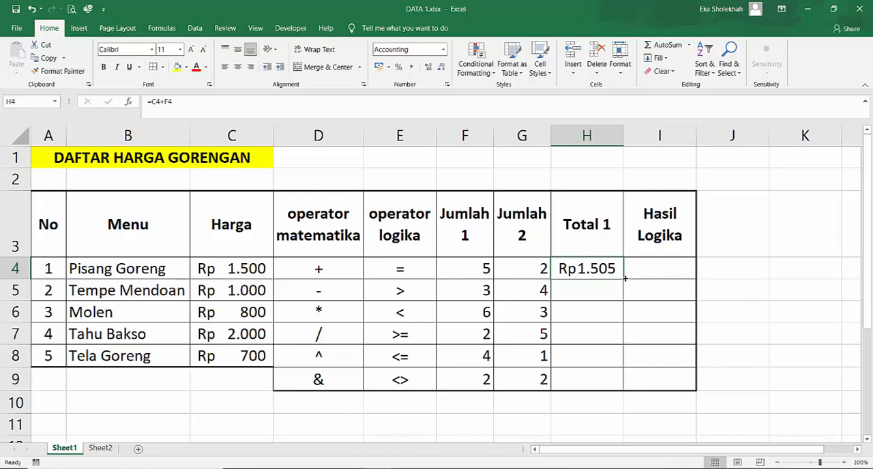
left_click_drag(625, 278, 628, 369)
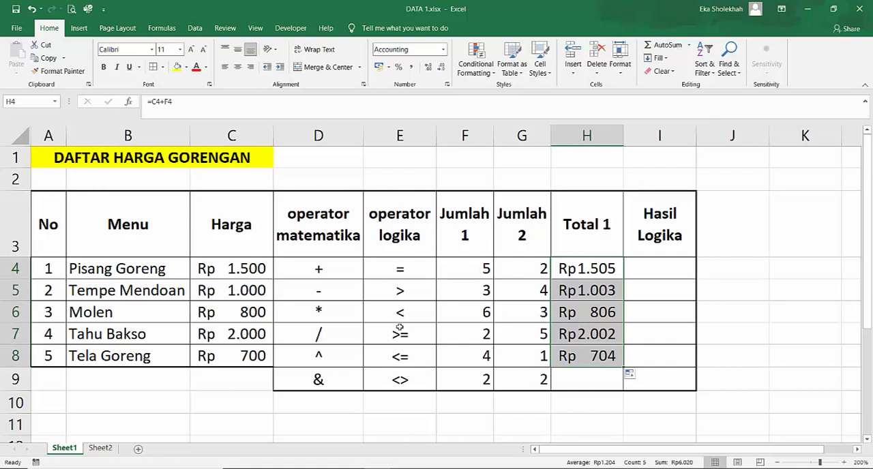
- Check the filled Tela Goreng formula in H8 against its price, and select the Total 1 cells H4:H8
left_click(453, 335)
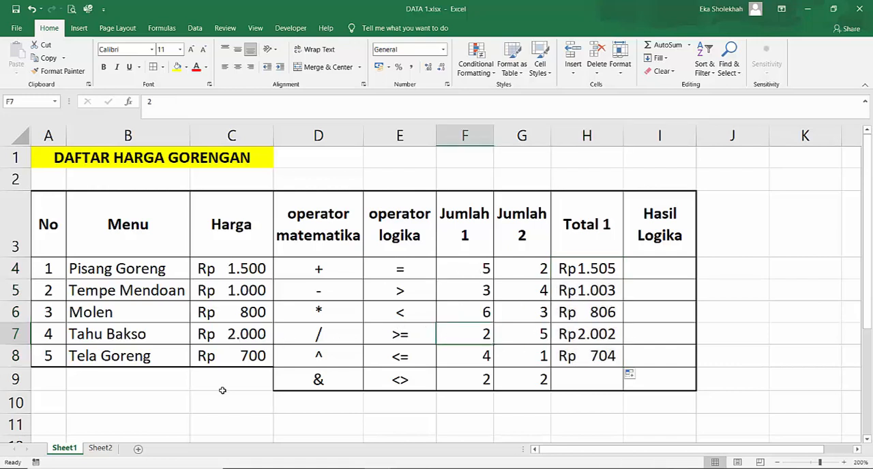
left_click(243, 357)
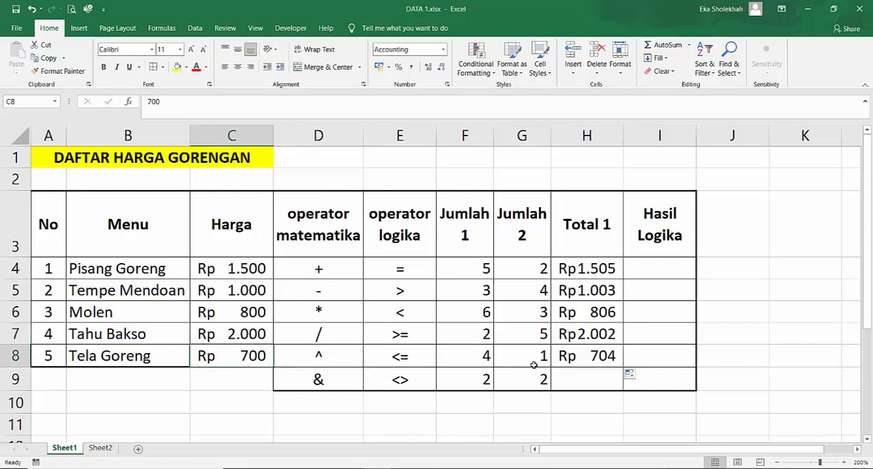
left_click(589, 357)
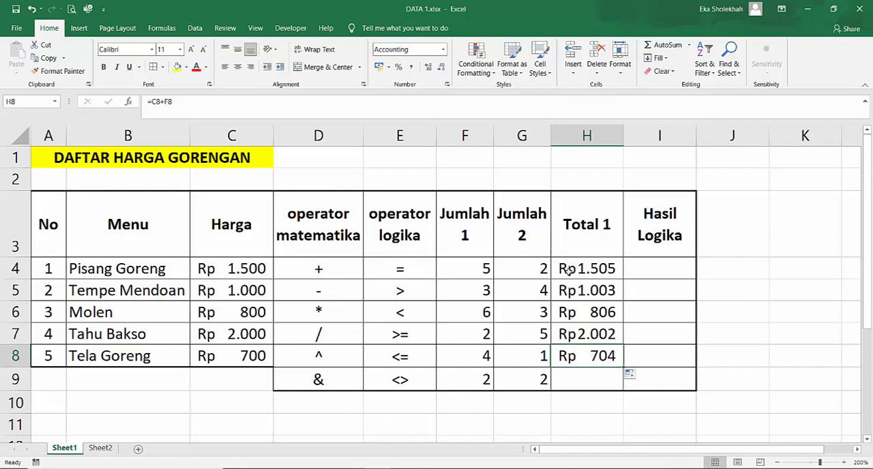
left_click_drag(568, 271, 577, 291)
left_click_drag(582, 331, 583, 357)
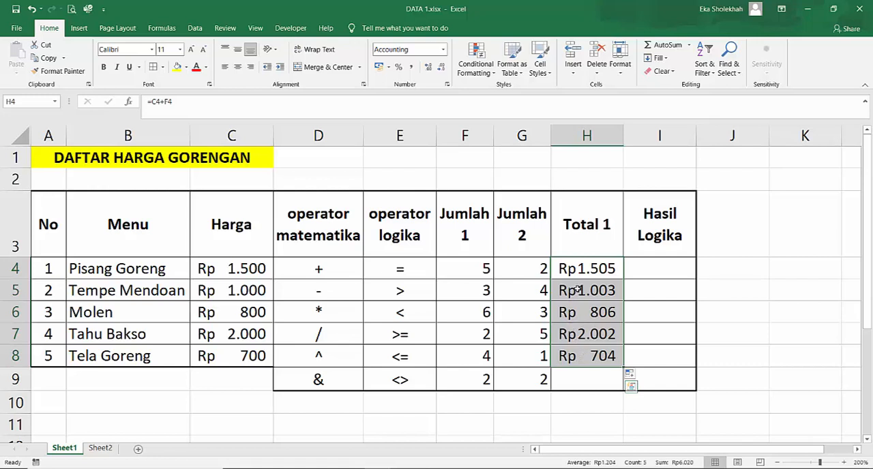
- Clear the filled Total 1 cells H5:H8 and subtract Jumlah 1 from Harga in H5 with the formula =C5-F5
left_click_drag(580, 291, 581, 355)
key("Delete")
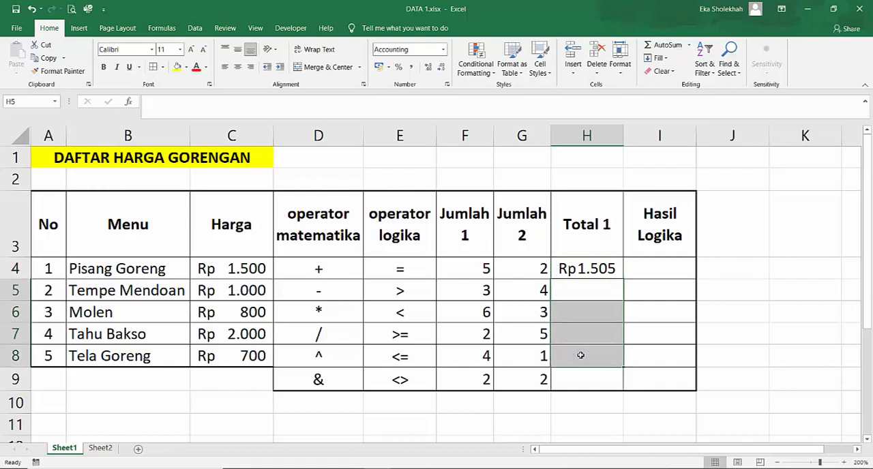
left_click(567, 292)
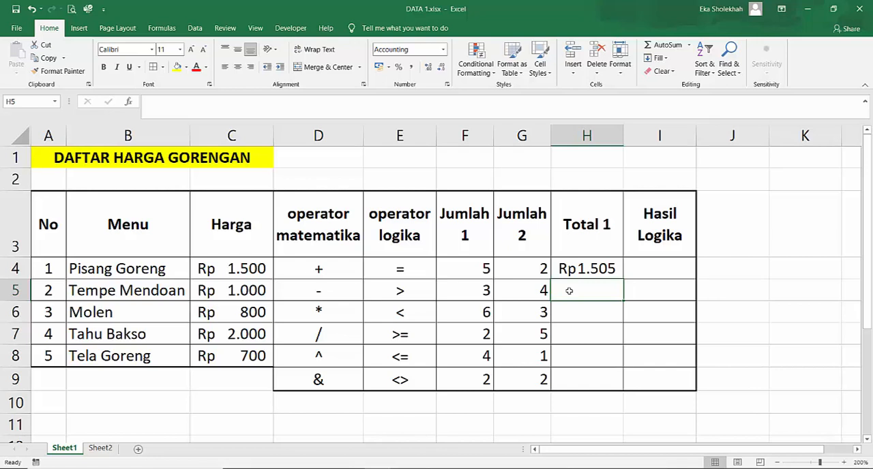
type("=")
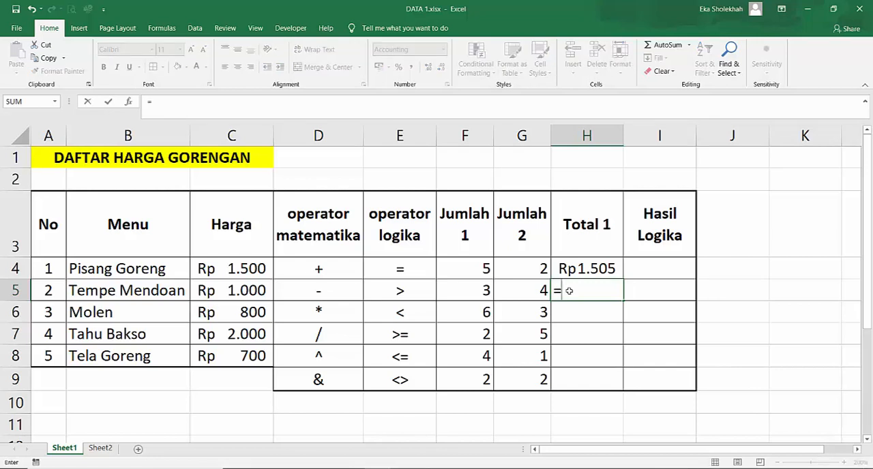
left_click(246, 290)
type("-")
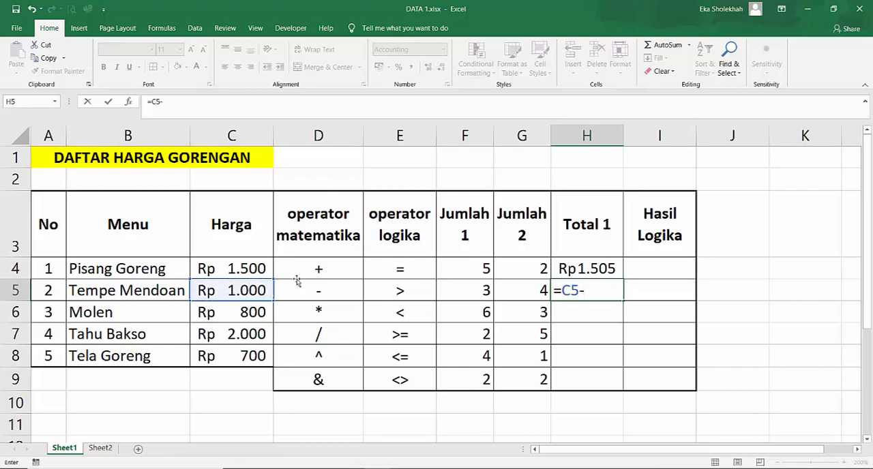
left_click(480, 294)
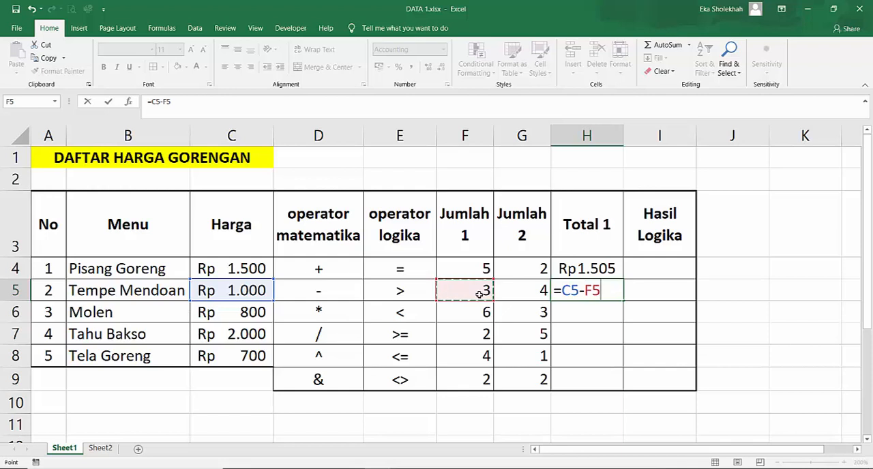
key("Return")
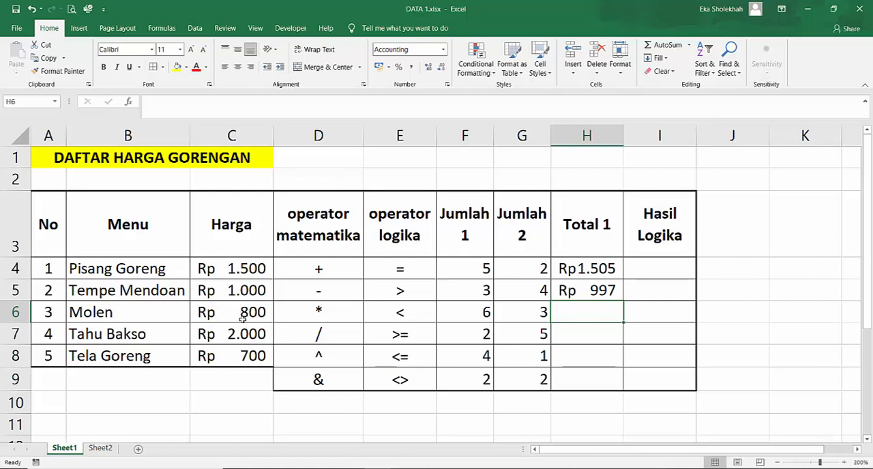
- Try filling the H5 subtraction formula down through H8, and clear H6:H8 again
left_click(601, 291)
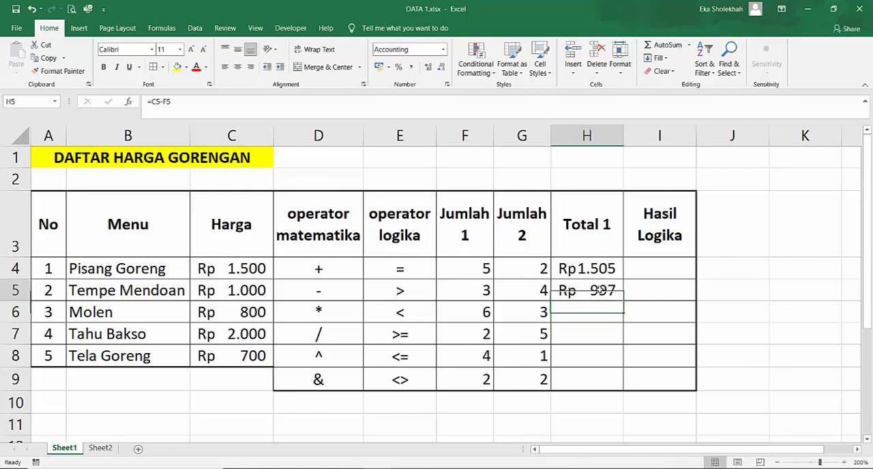
left_click_drag(623, 301, 623, 363)
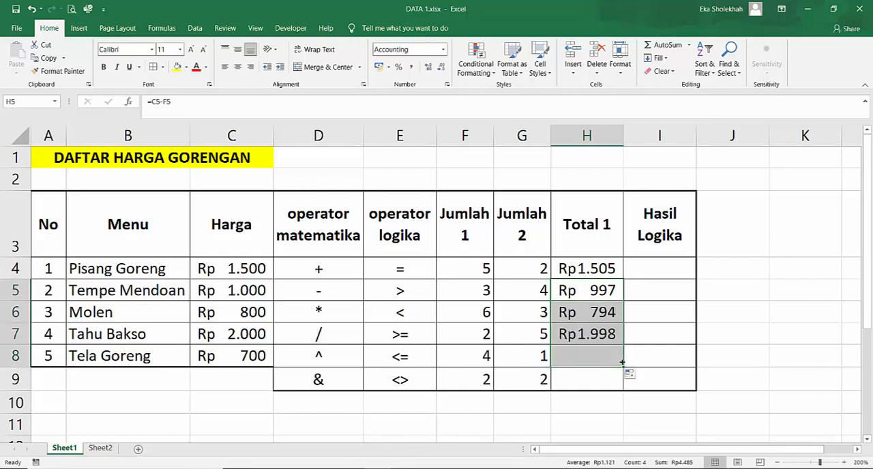
left_click(604, 311)
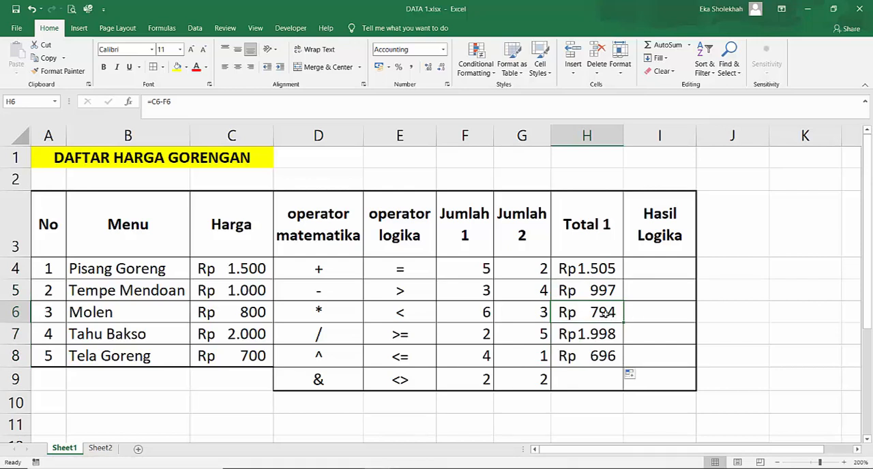
left_click_drag(604, 312, 605, 353)
key("Delete")
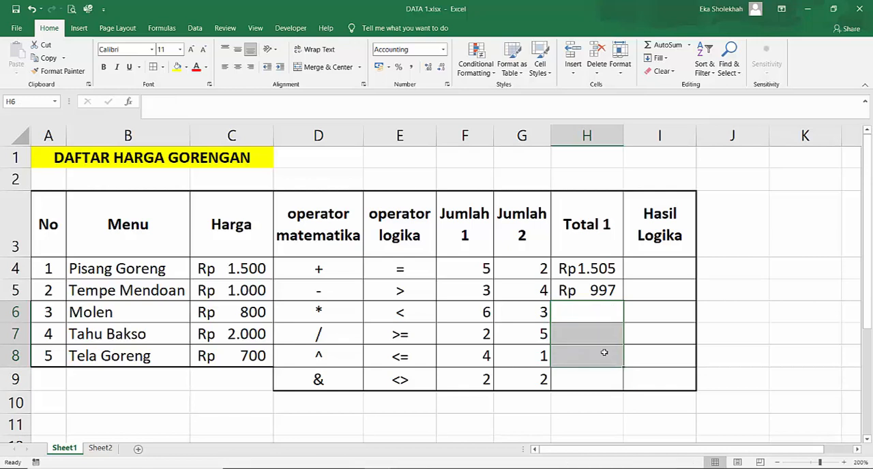
- Multiply Harga by Jumlah 1 for Molen by entering =C6*F6 in H6
left_click(596, 312)
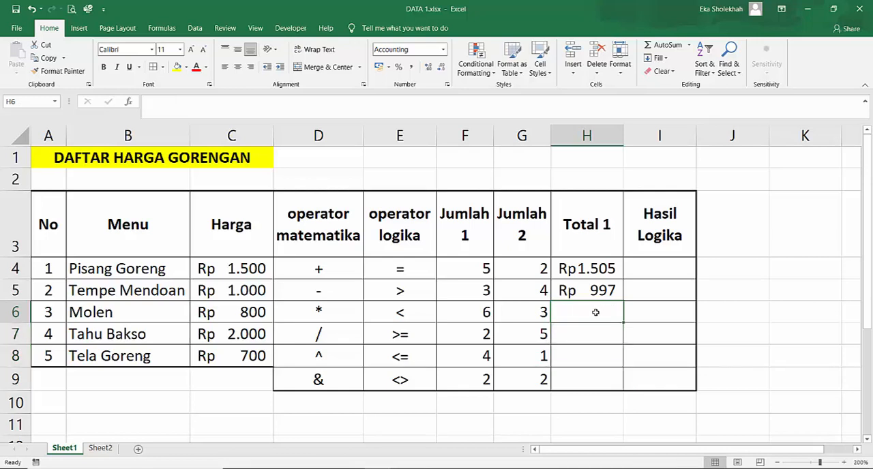
type("=")
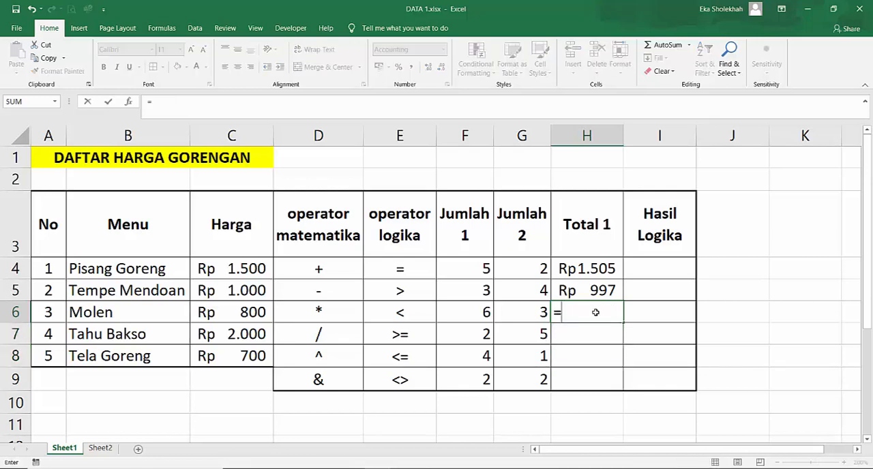
left_click(244, 312)
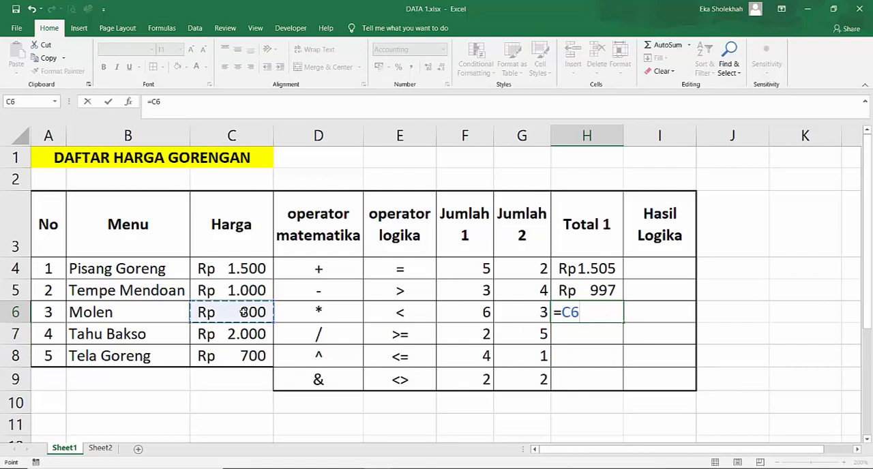
type("*")
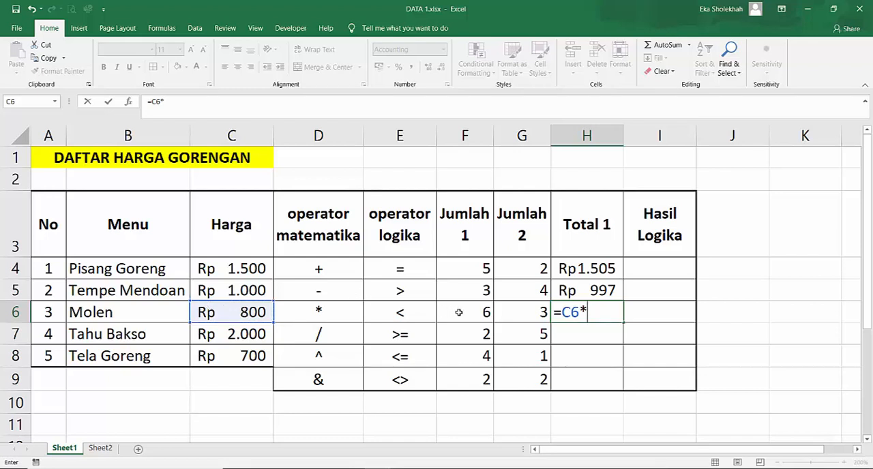
left_click(456, 312)
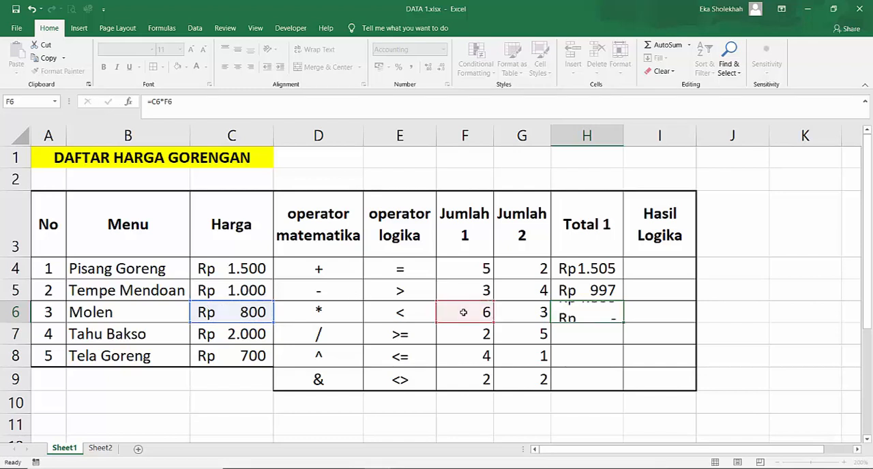
key("Return")
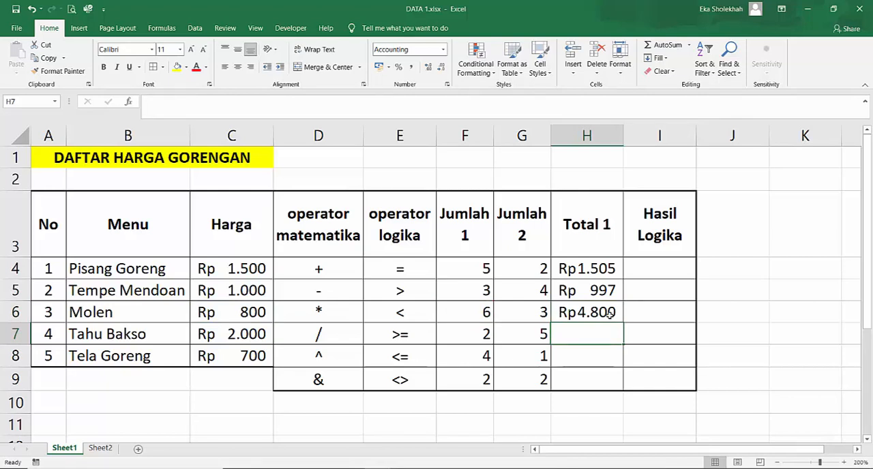
- Divide Harga by Jumlah 1 for Tahu Bakso by entering =C7/F7 in H7
type("=")
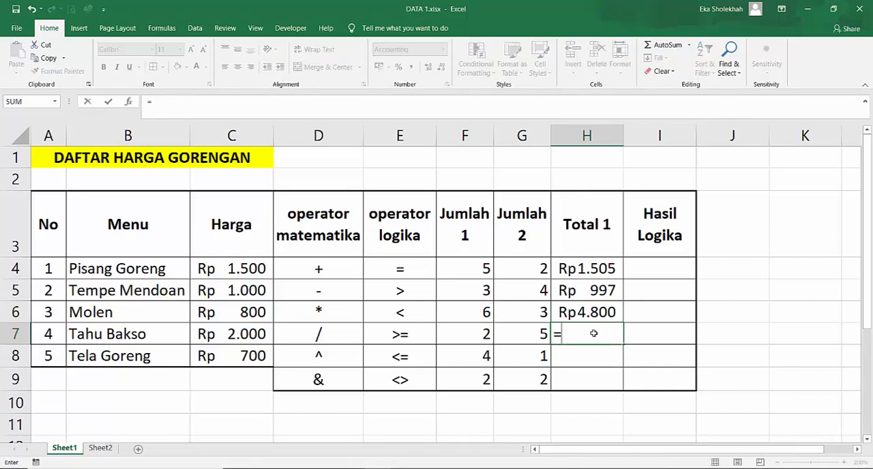
left_click(243, 334)
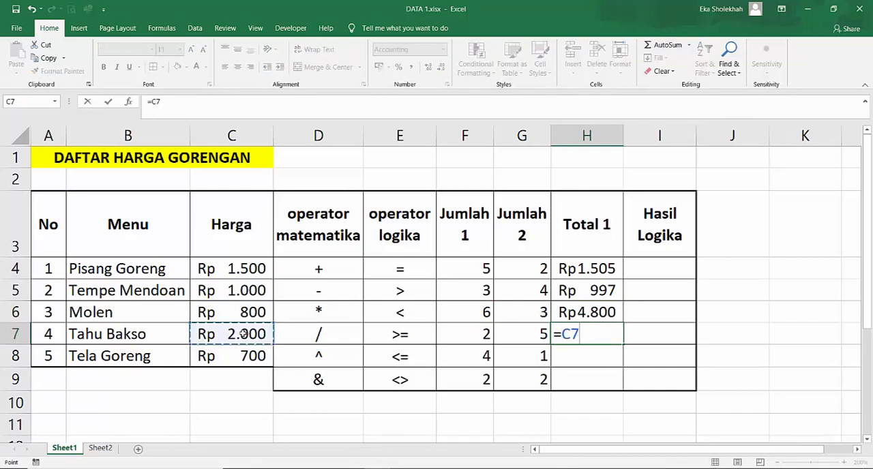
type("/")
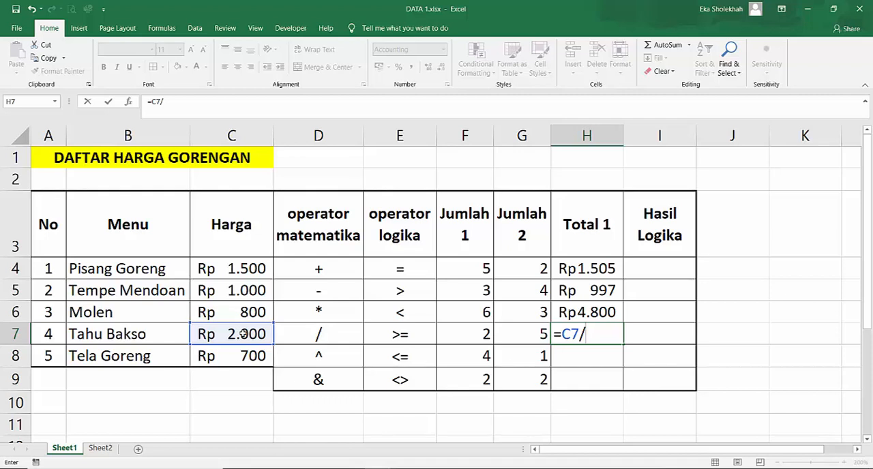
left_click(462, 333)
key("Return")
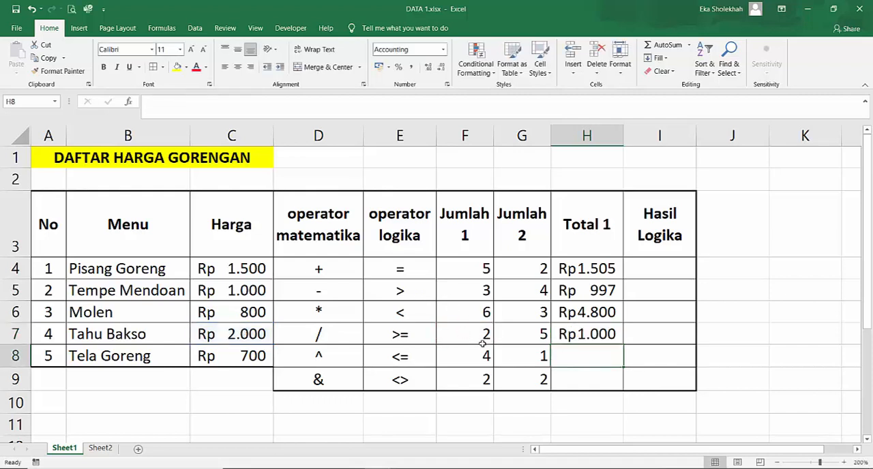
- Raise the Tela Goreng price to the power of Jumlah 1 with =C8^F8 in H8, and autofit the width of column H
type("=")
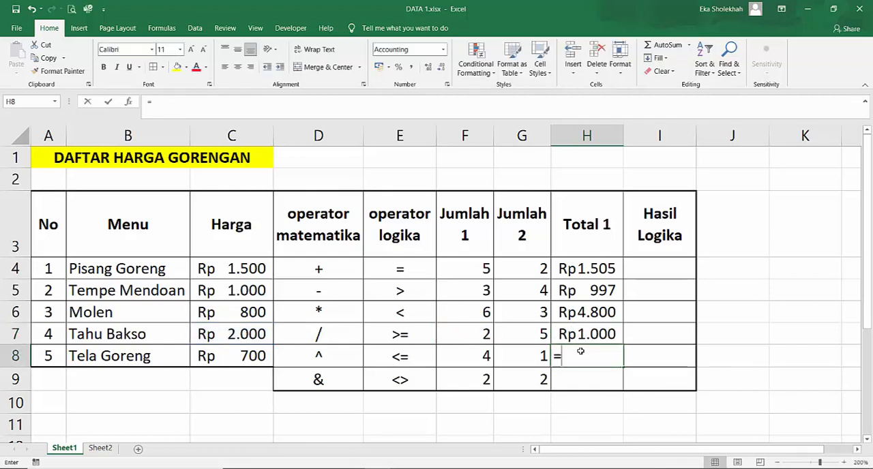
left_click(232, 356)
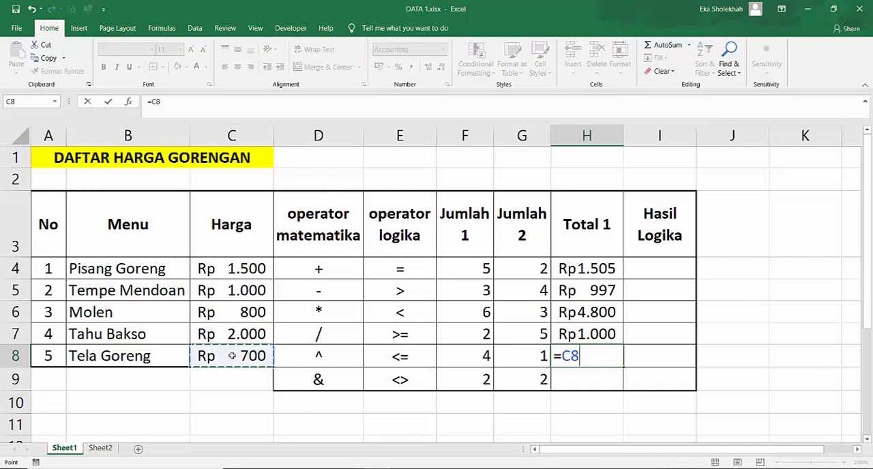
type("^")
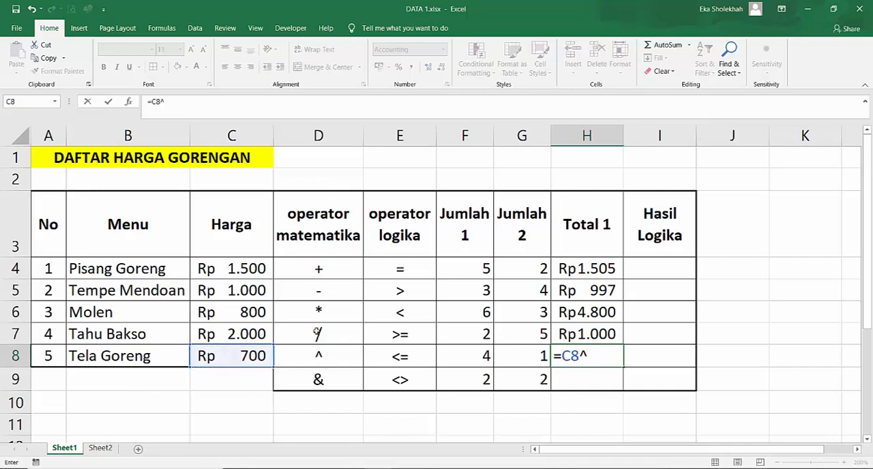
left_click(462, 357)
key("Return")
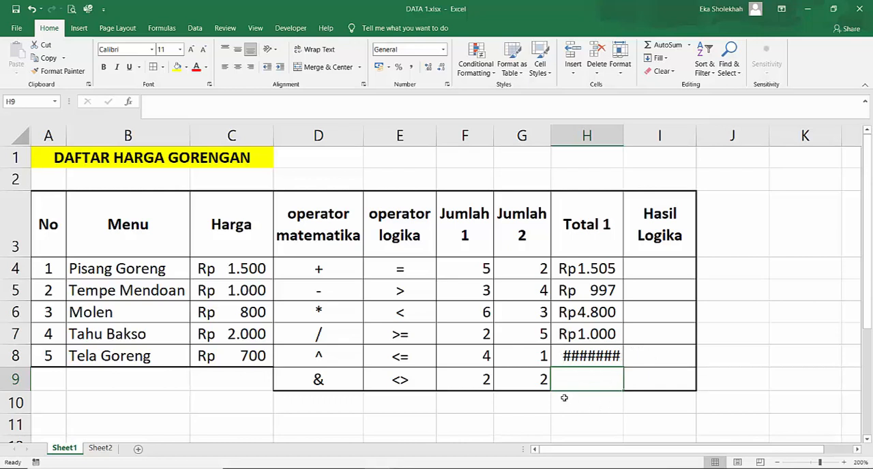
double_click(623, 134)
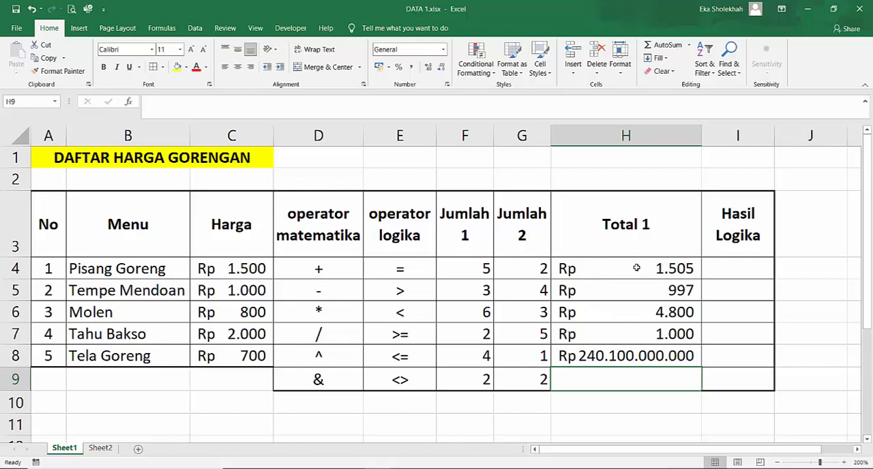
- Examine the Pisang Goreng formula in H4, the first Hasil Logika cell and the logical operators listed in E4:E9
left_click(667, 271)
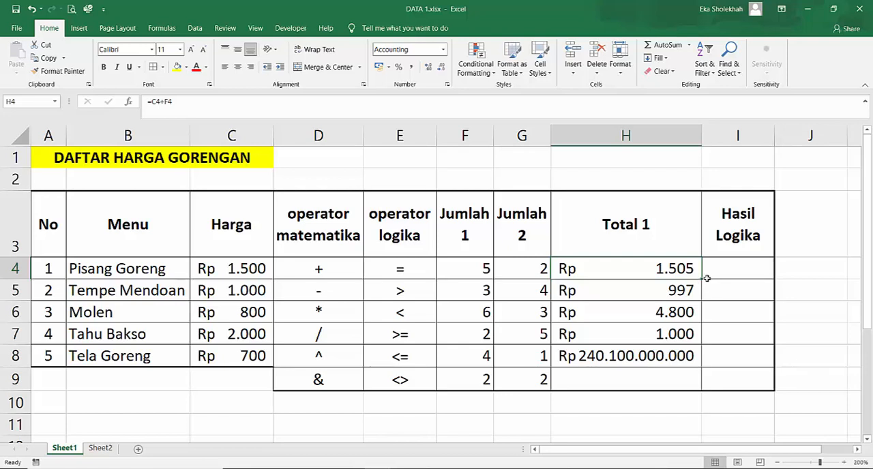
left_click(719, 272)
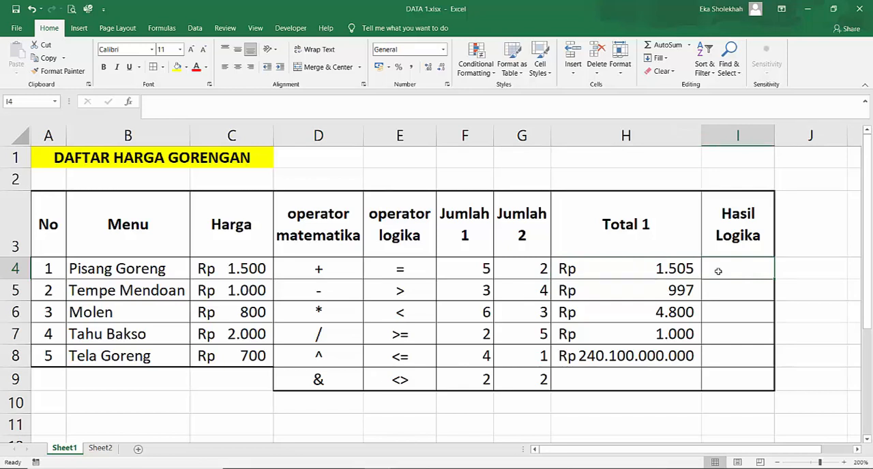
left_click(417, 265)
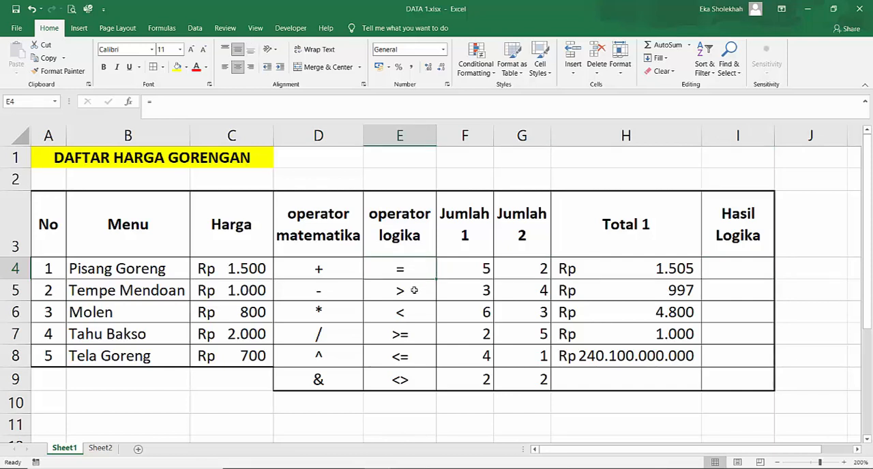
left_click(413, 294)
left_click(409, 311)
left_click(406, 334)
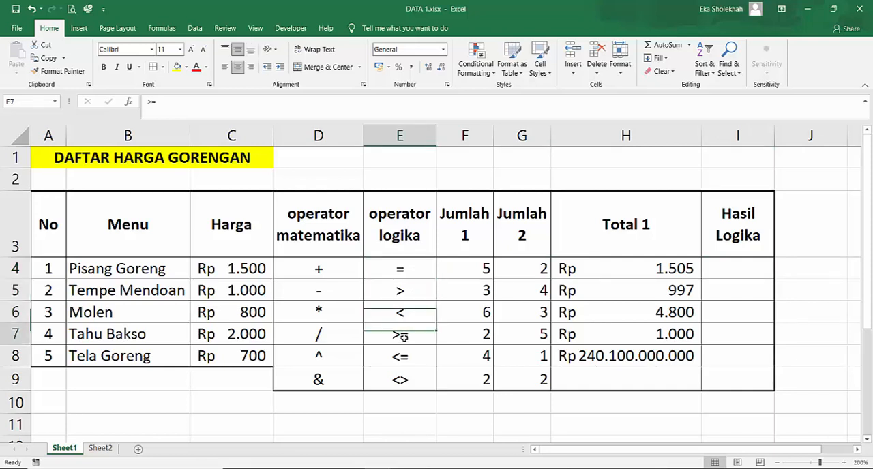
left_click(402, 357)
left_click(402, 378)
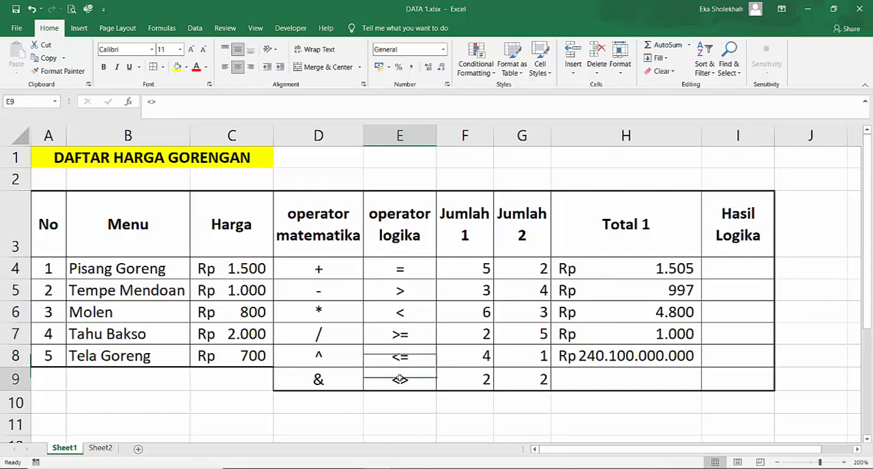
left_click(419, 268)
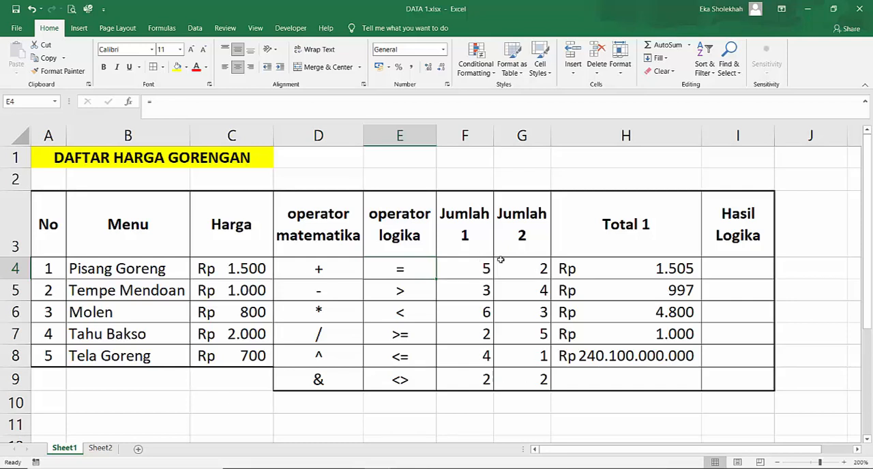
- Test whether Jumlah 1 equals Jumlah 2 for Pisang Goreng by entering =F4=G4 in I4
left_click(740, 266)
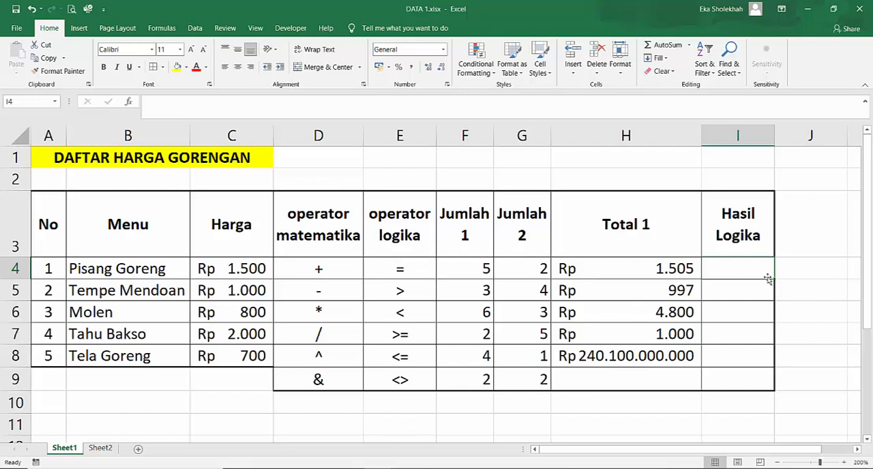
type("=")
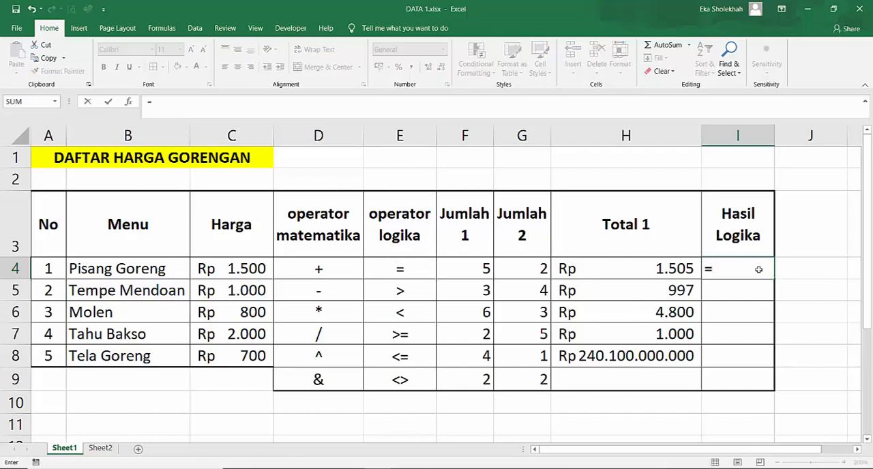
left_click(469, 268)
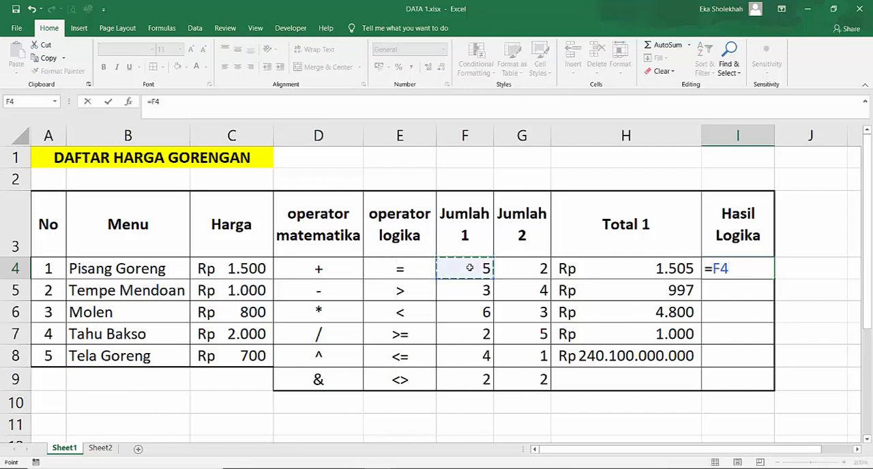
type("=")
left_click(537, 268)
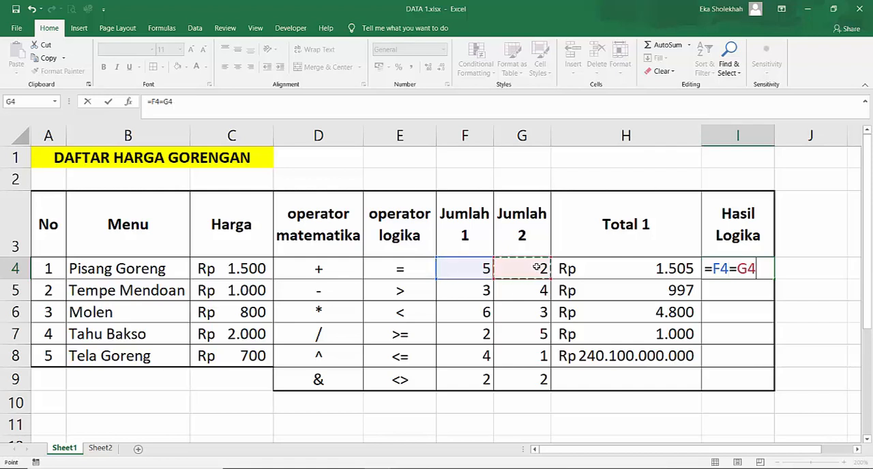
key("Return")
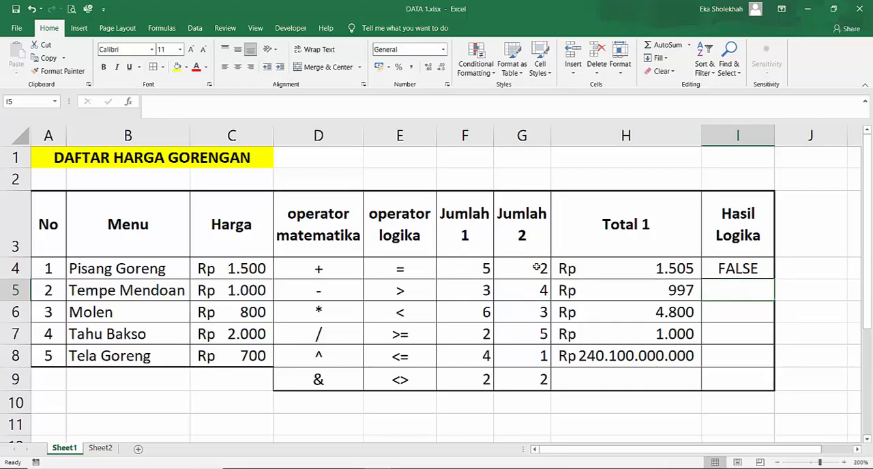
- Test whether Jumlah 1 is greater than Jumlah 2 for Tempe Mendoan by entering =(F5>G5) in I5, accepting the closing-parenthesis correction
type("=")
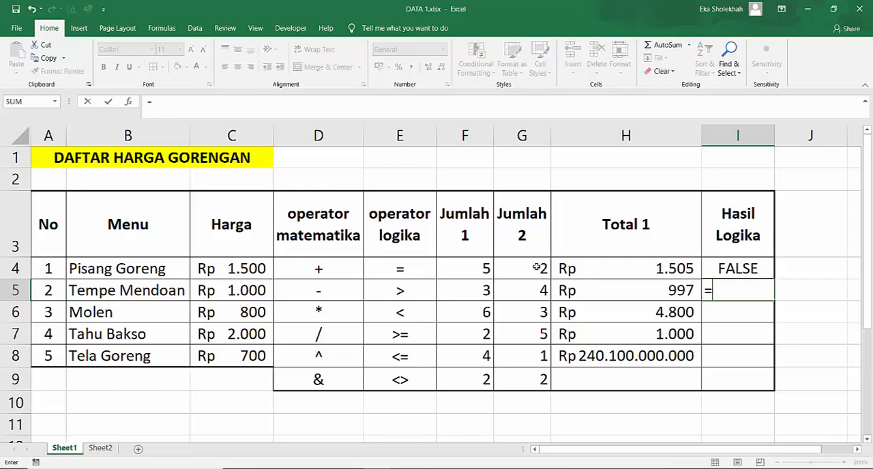
left_click(470, 291)
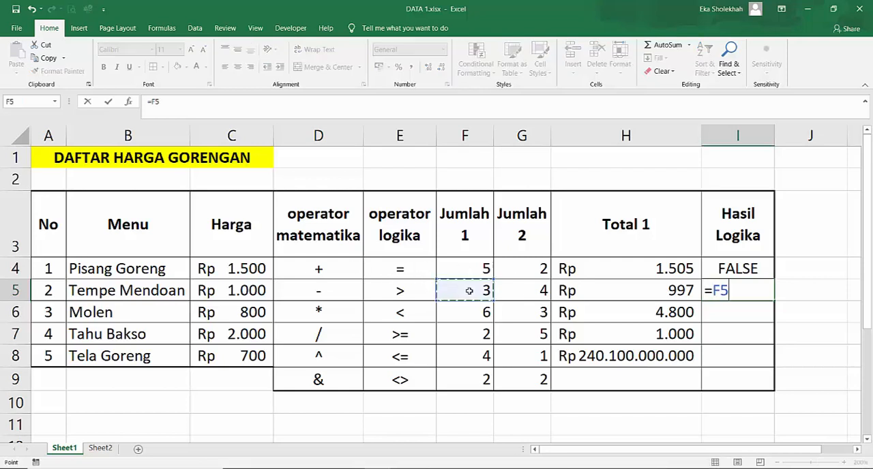
type(">")
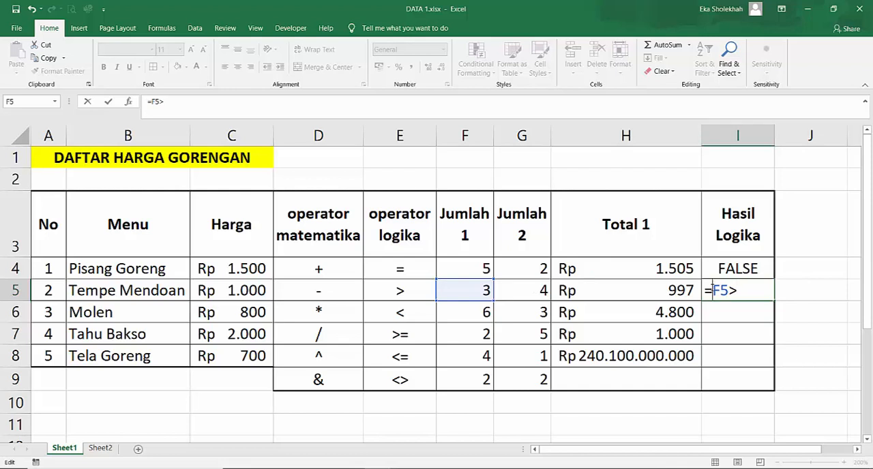
left_click(712, 290)
type("(")
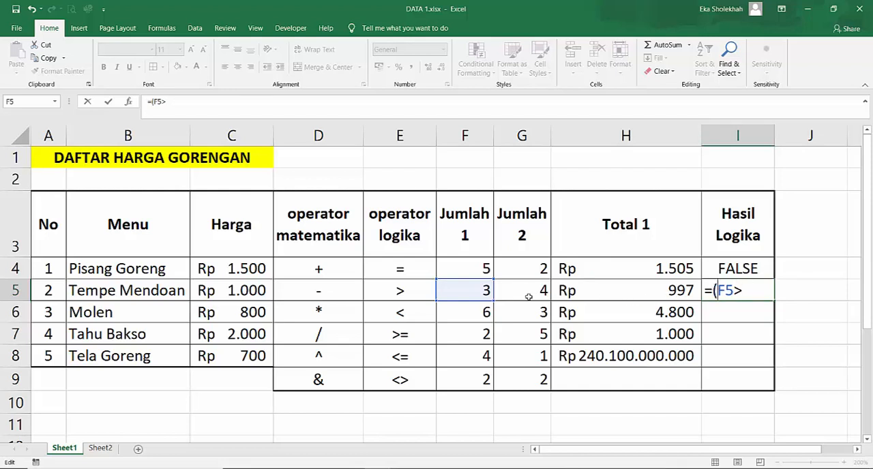
left_click(759, 289)
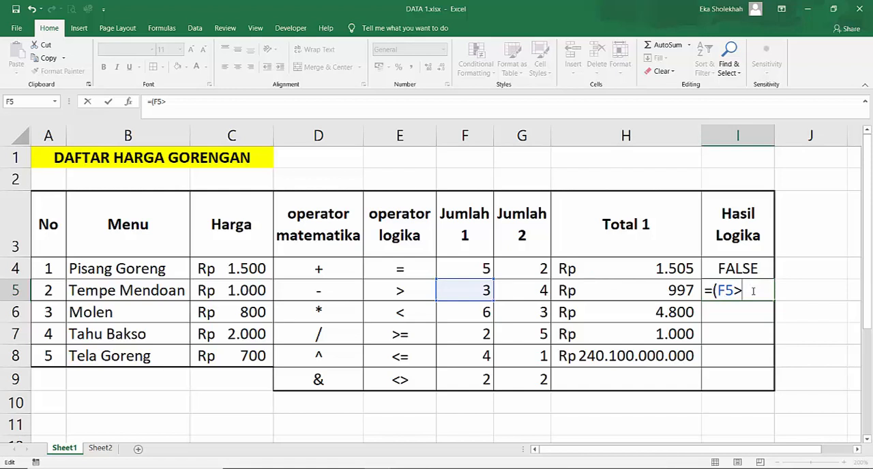
left_click(525, 289)
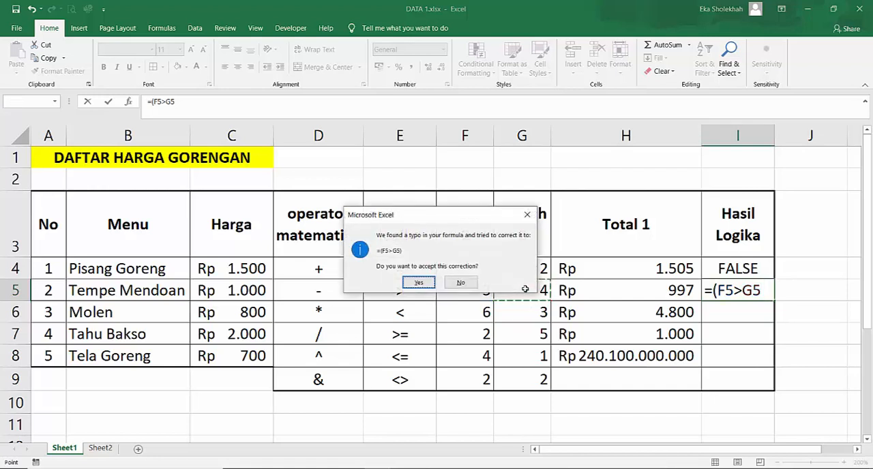
key("Return")
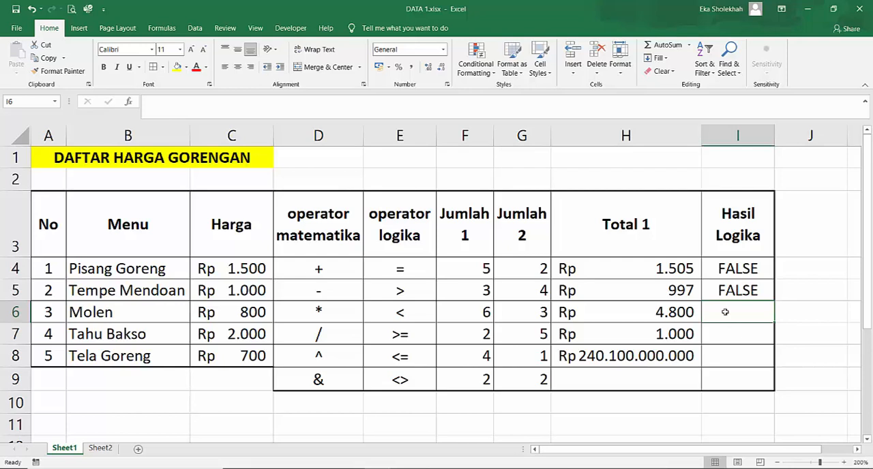
- Test whether Jumlah 1 is less than Jumlah 2 for Molen by entering =F6<G6 in I6
type("=")
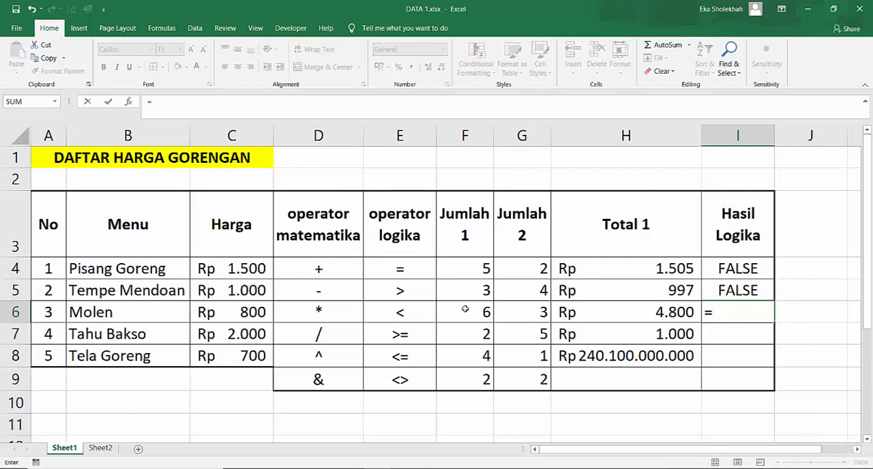
left_click(465, 310)
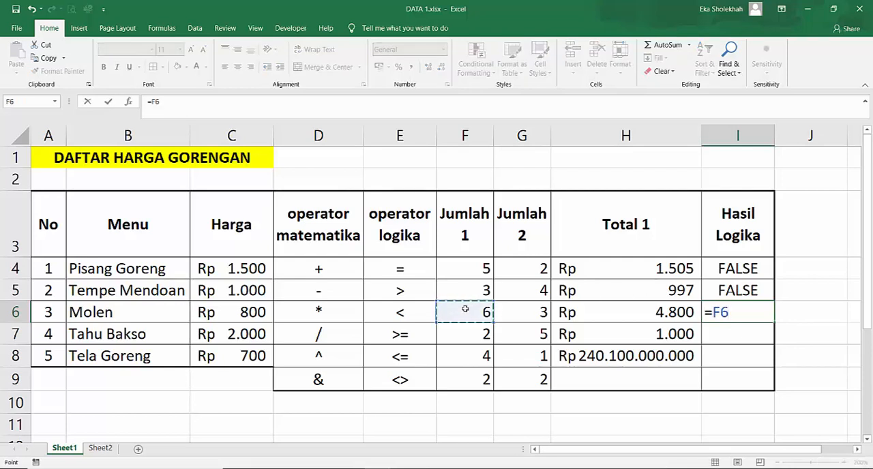
type("<")
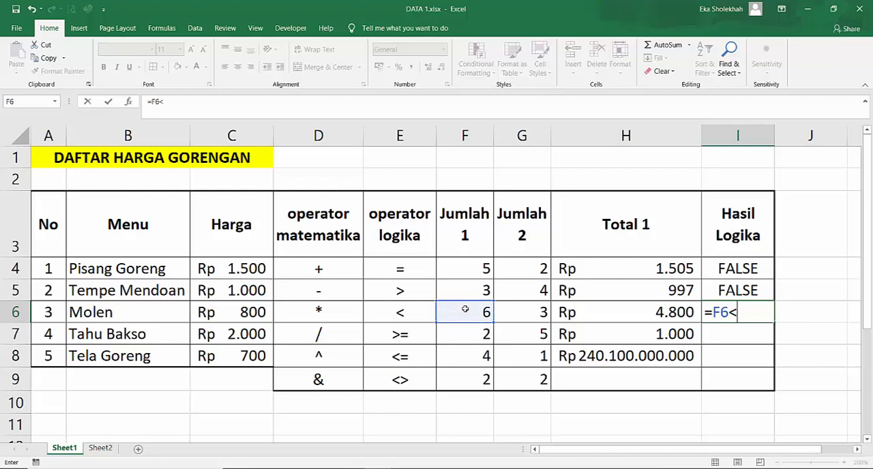
left_click(537, 310)
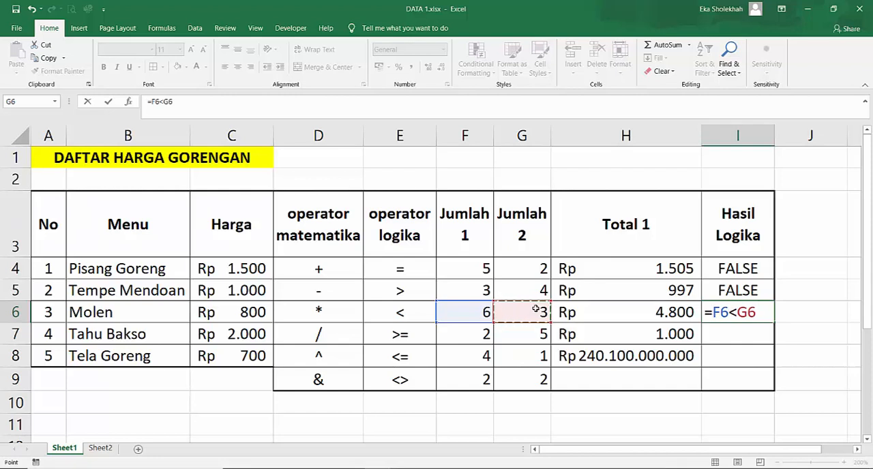
key("Return")
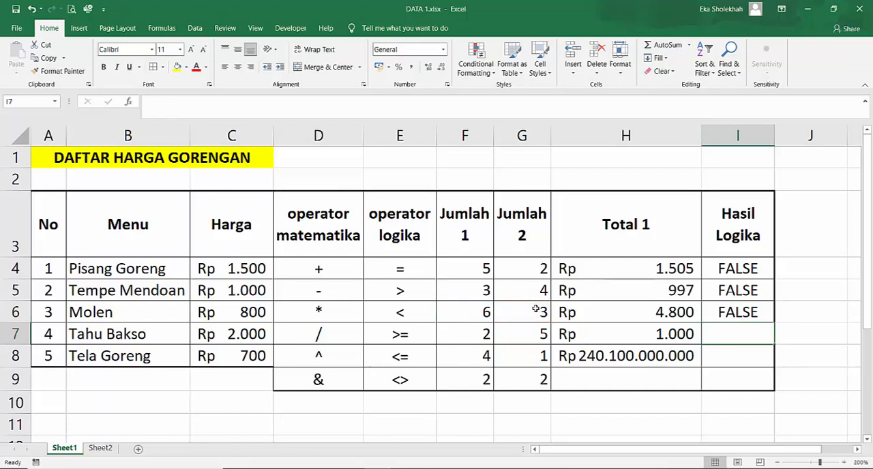
- Test whether Jumlah 1 is greater than or equal to Jumlah 2 for Tahu Bakso with =F7>=G7 in I7
type("=")
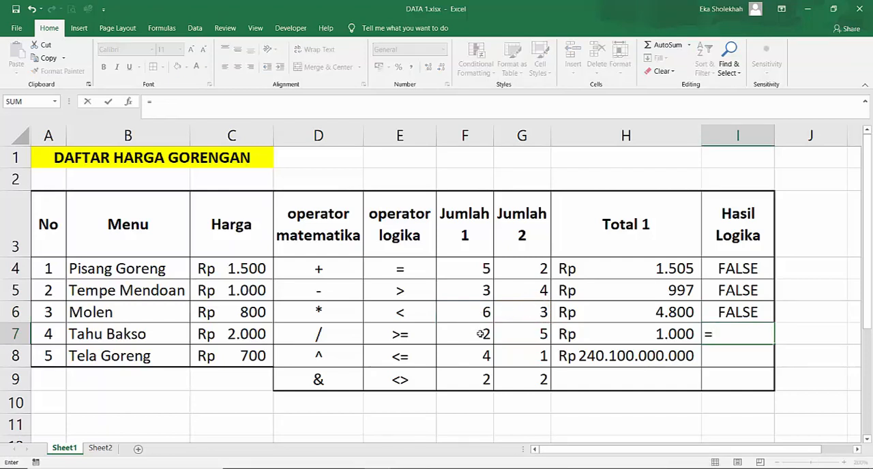
left_click(445, 338)
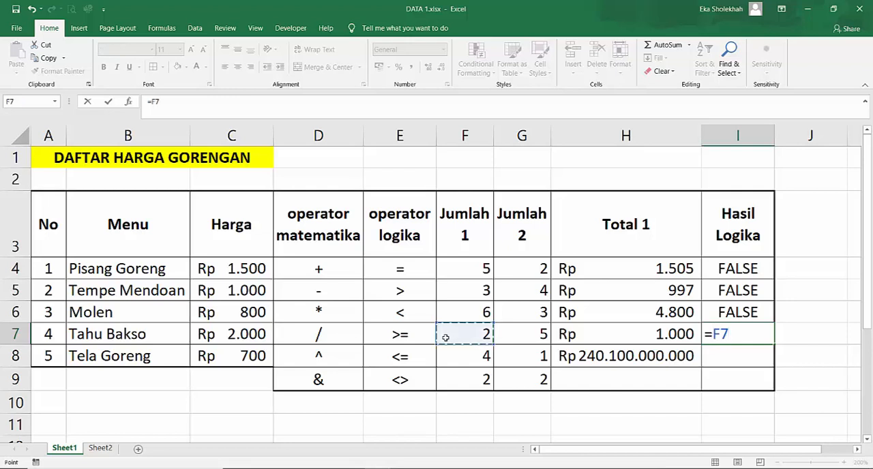
type(">=")
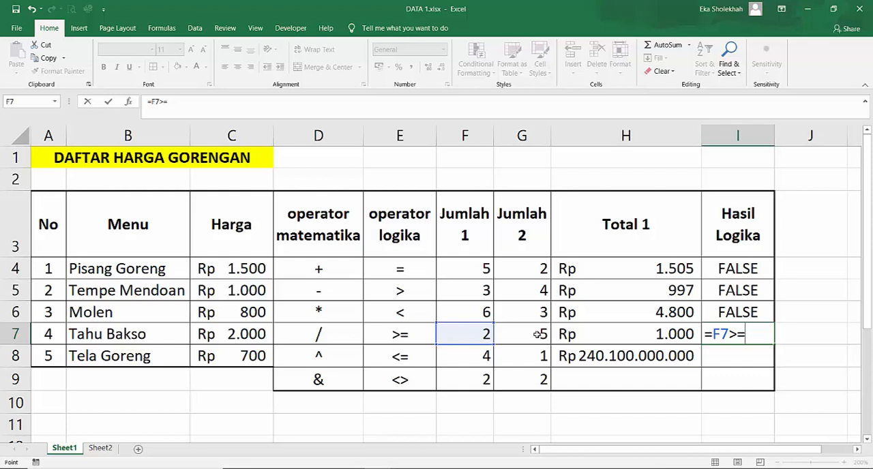
left_click(537, 334)
key("Return")
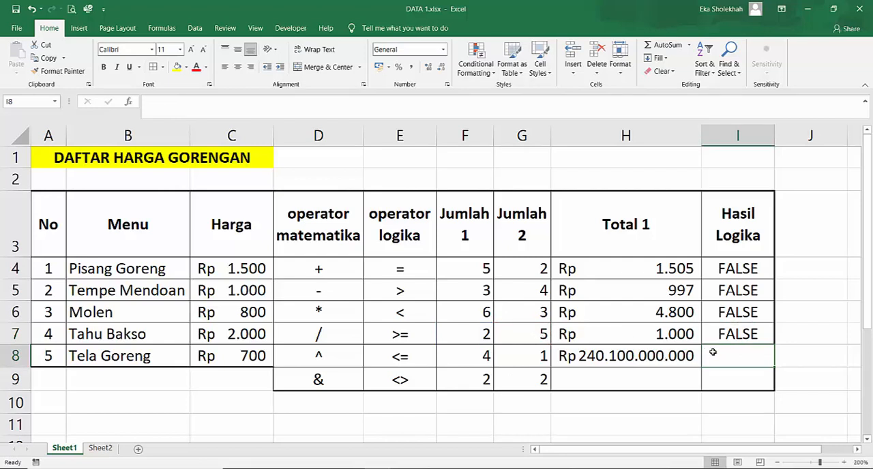
- Test whether Jumlah 1 is less than or equal to Jumlah 2 for Tela Goreng with =F8<=G8 in I8
type("=")
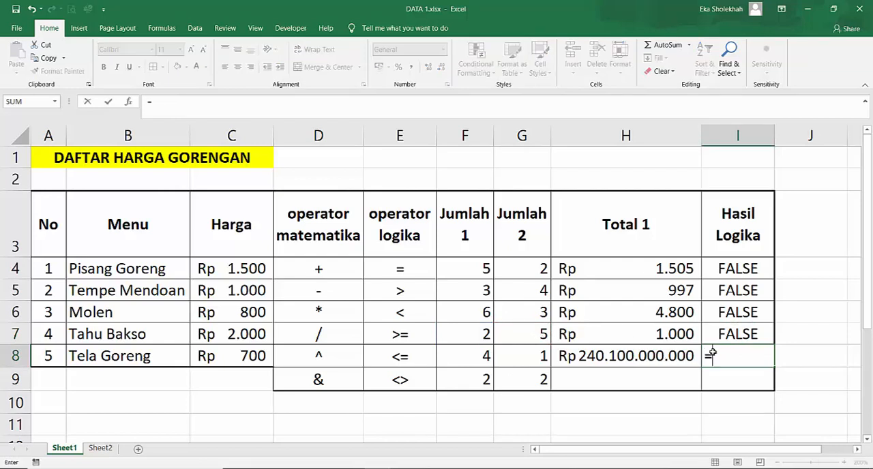
left_click(486, 353)
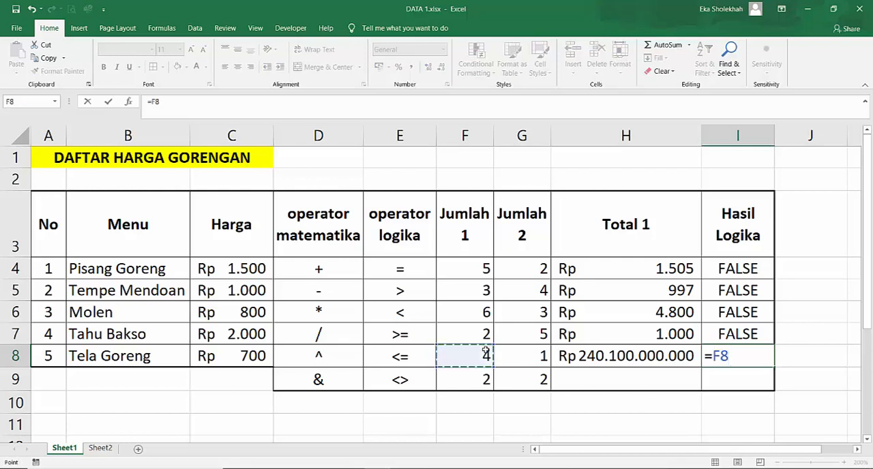
type("<=")
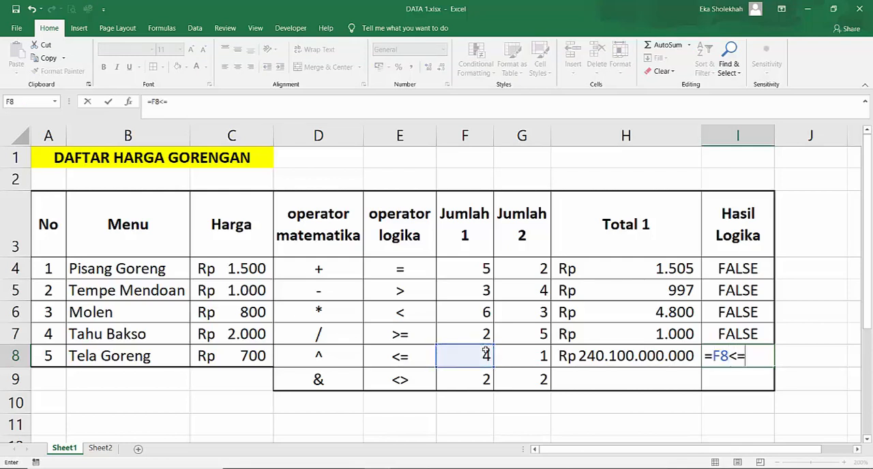
left_click(528, 354)
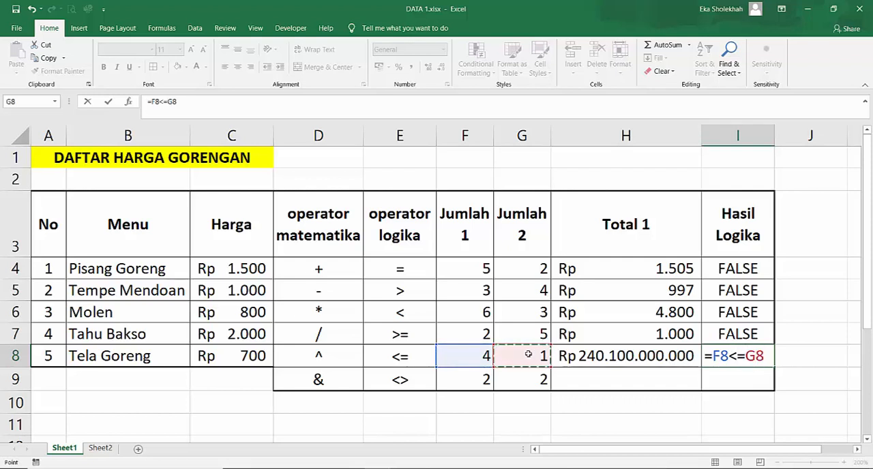
key("Return")
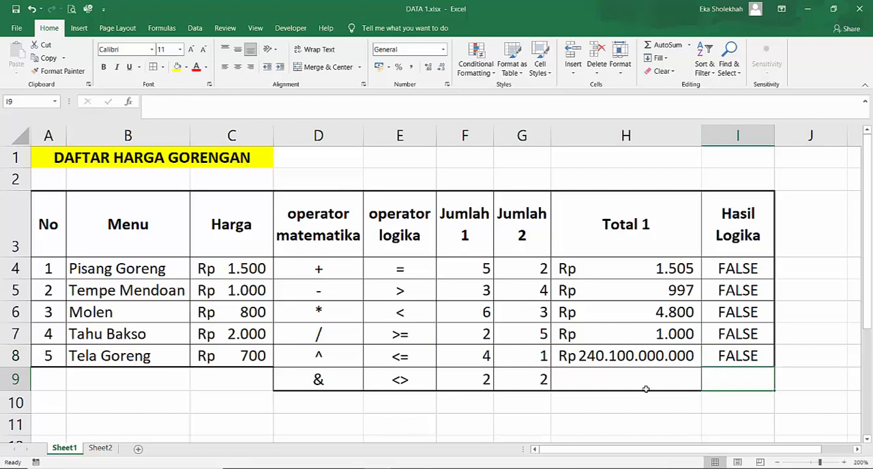
- Test whether Jumlah 1 differs from Jumlah 2 in row 9 by entering =F9<>G9 in I9
type("=")
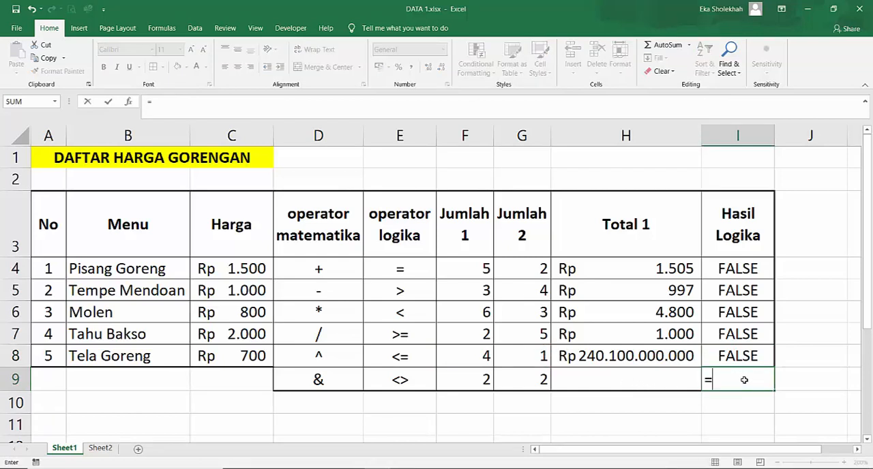
left_click(480, 382)
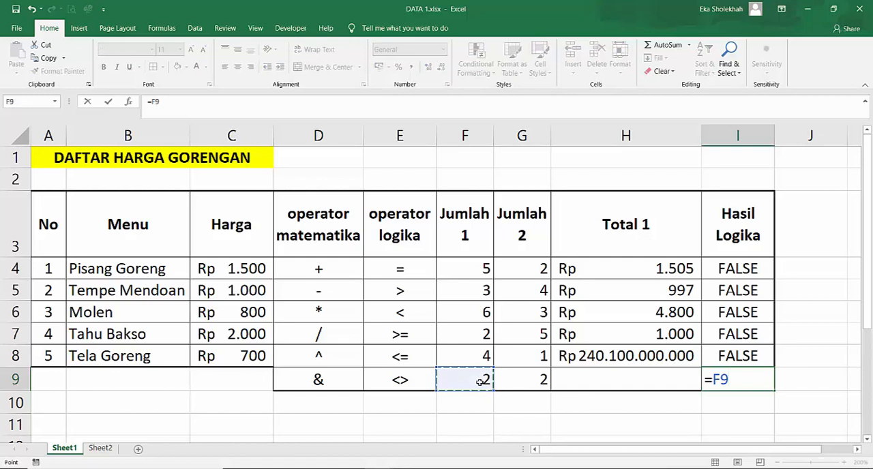
type("<>")
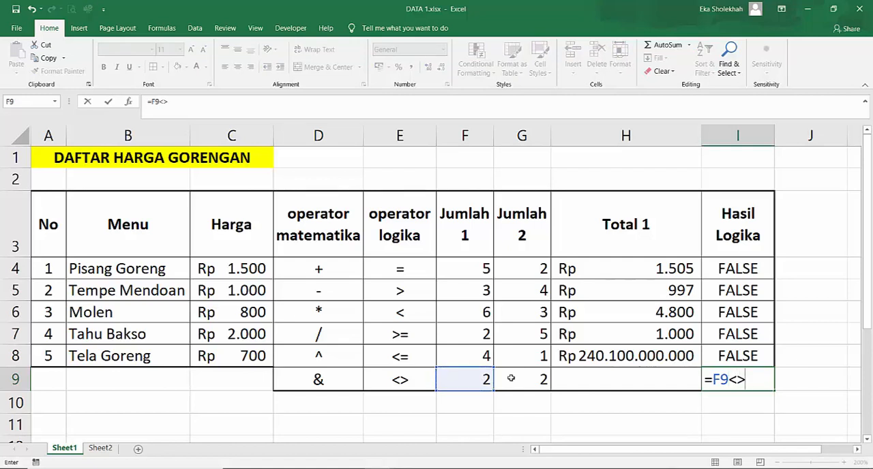
left_click(511, 377)
key("Return")
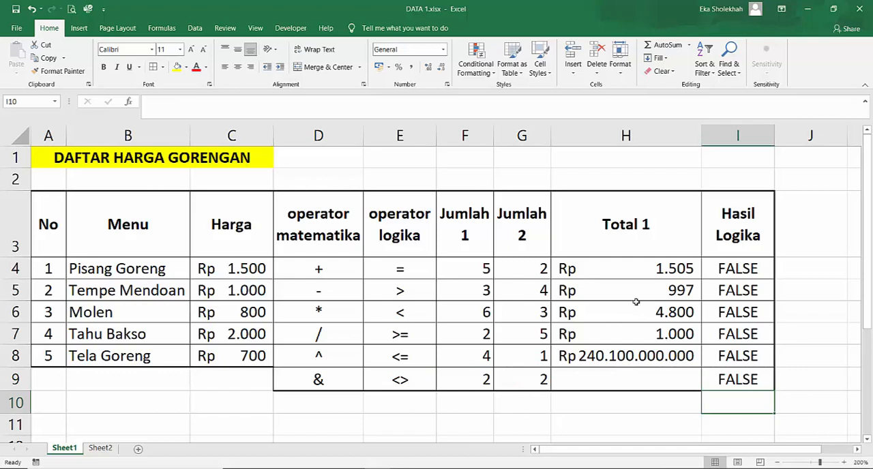
- Compare the Hasil Logika formulas in I4 and I5
left_click(739, 291)
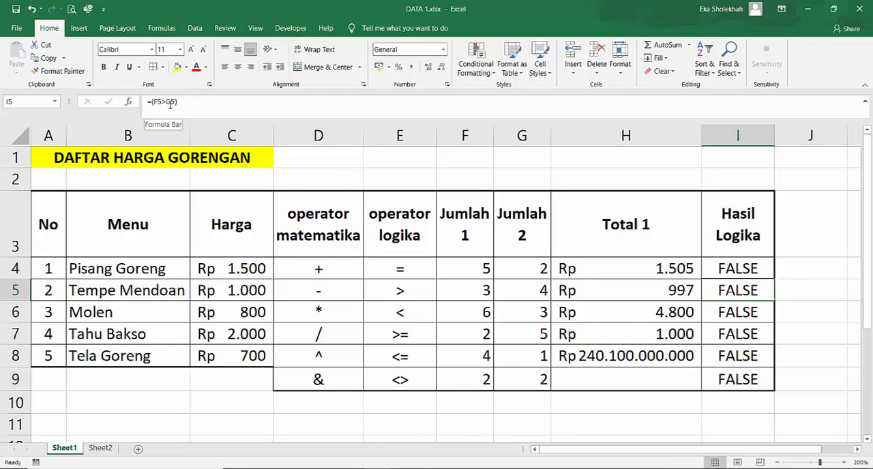
left_click(746, 268)
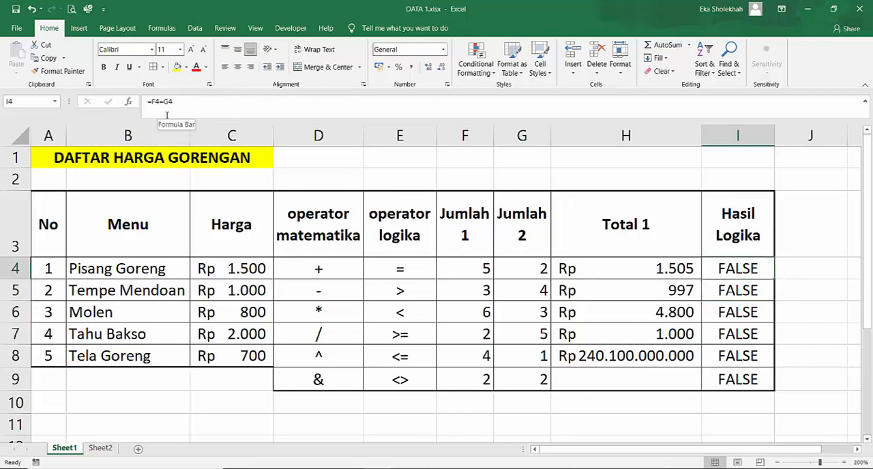
left_click(761, 289)
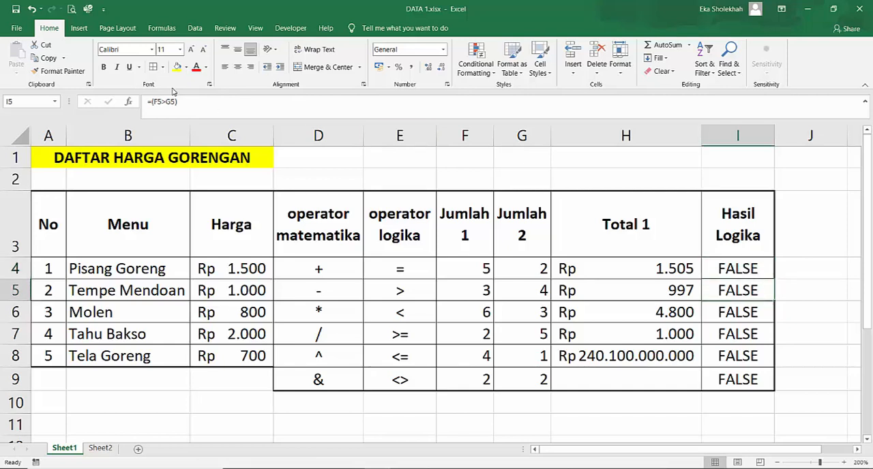
- Change the Hasil Logika formula for Pisang Goreng in I4 to the not-equal comparison =F4<>G4
left_click(738, 267)
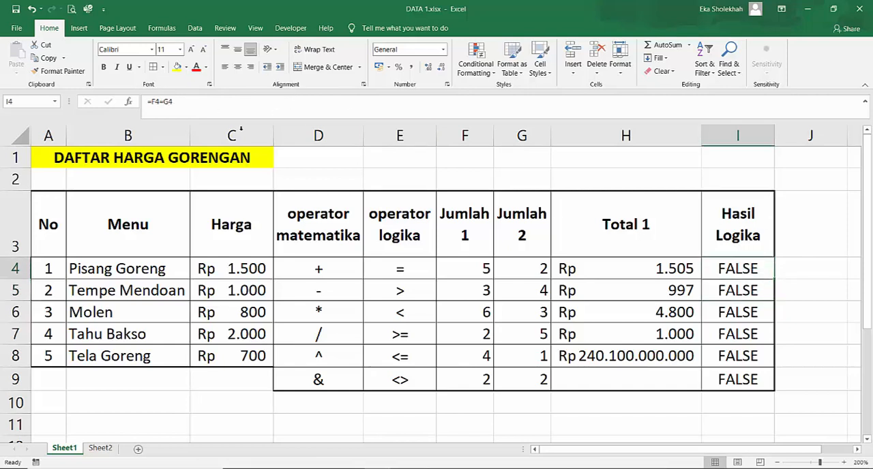
left_click(163, 100)
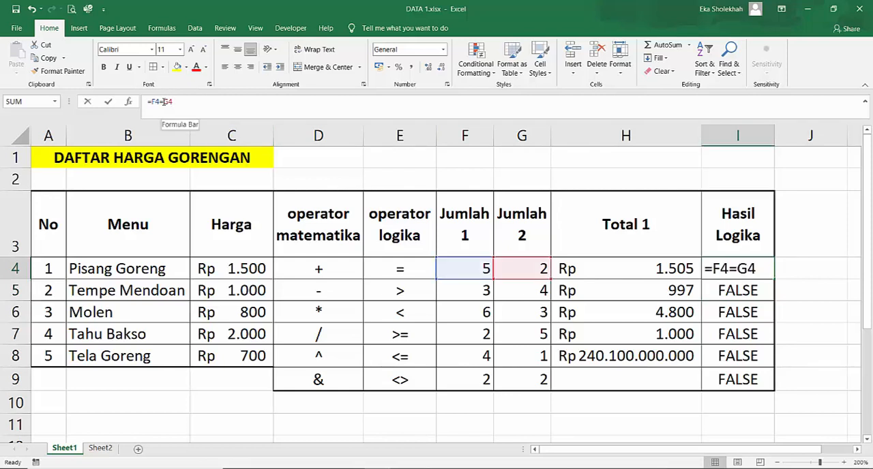
key("BackSpace")
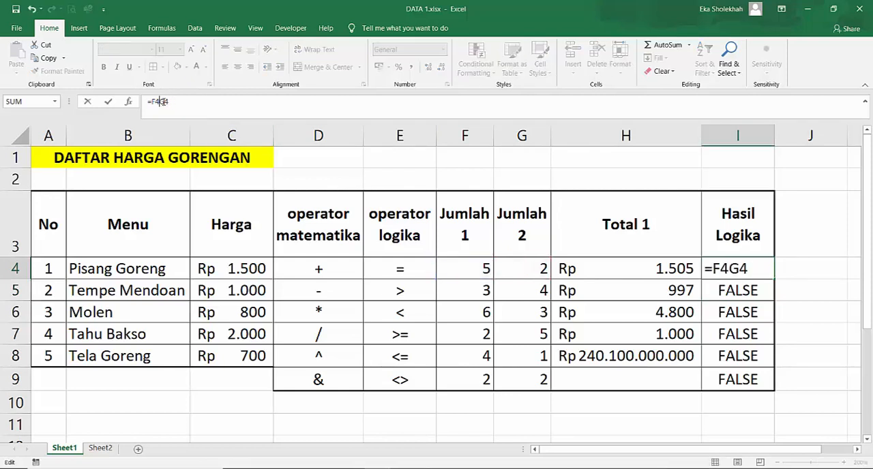
type("<>")
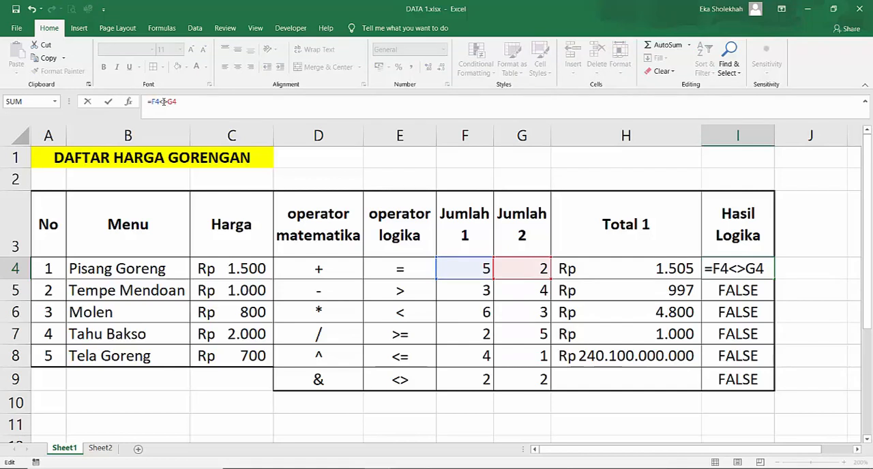
key("Return")
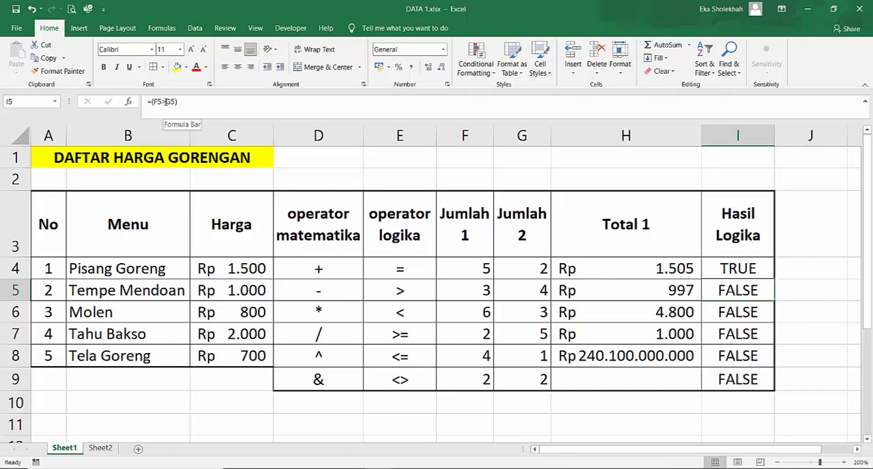
- Change the Hasil Logika formula for Tempe Mendoan in I5 to the less-than comparison =(F5<G5)
left_click(165, 102)
key("BackSpace")
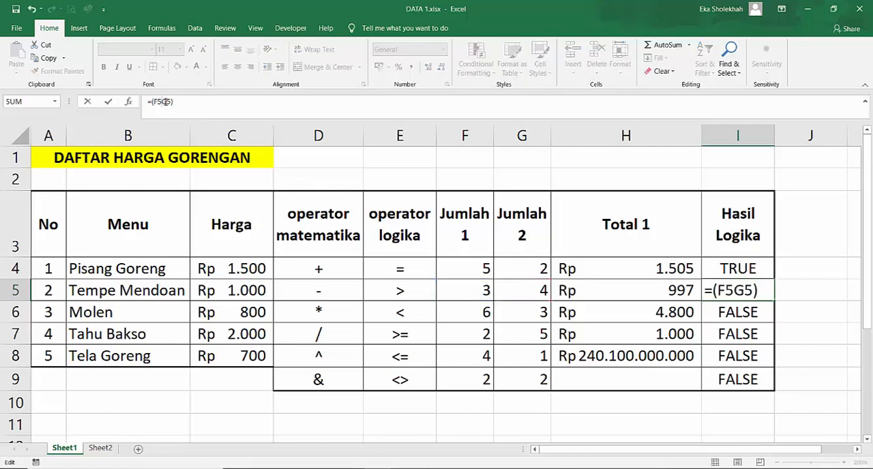
type("<")
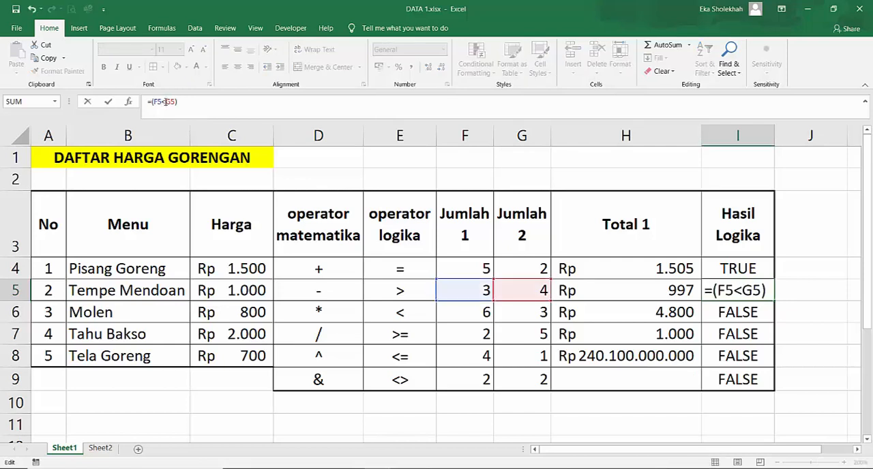
key("Return")
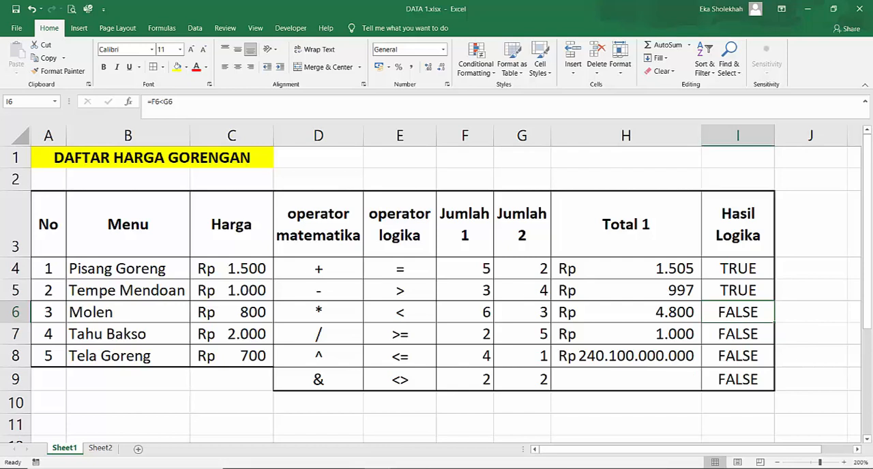
- Enter the sample words anak in F10 and SAKA in G10 for demonstrating the & operator
left_click(318, 379)
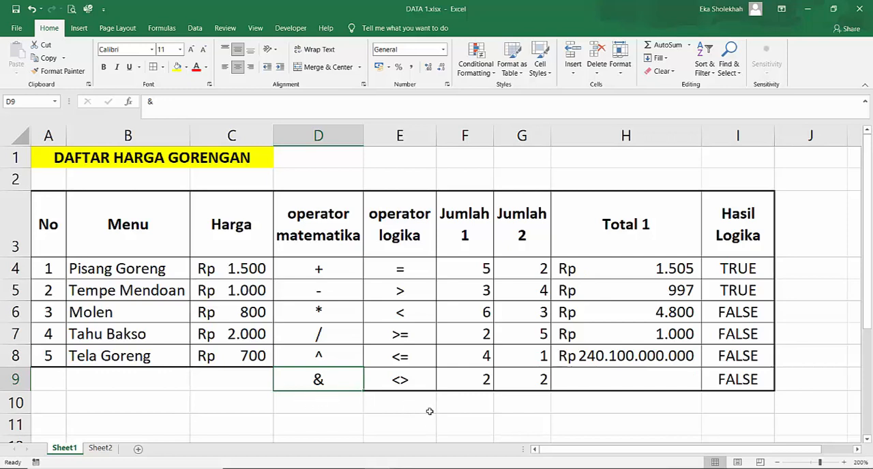
left_click(471, 404)
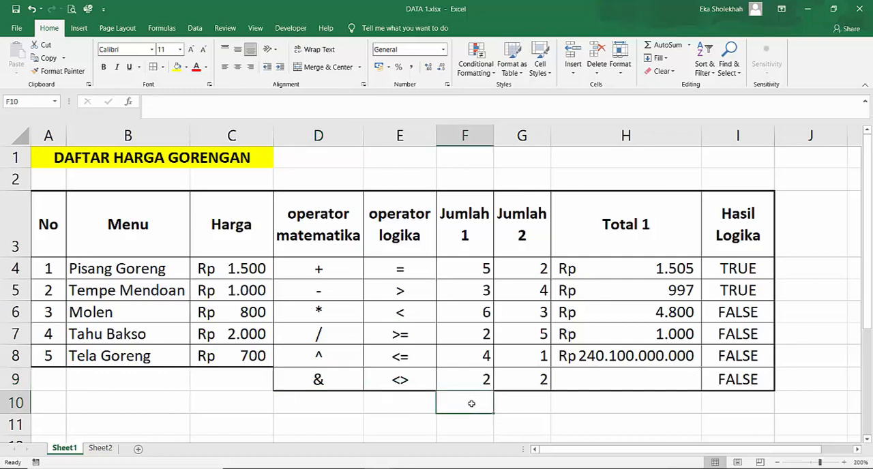
type("anak")
key("Tab")
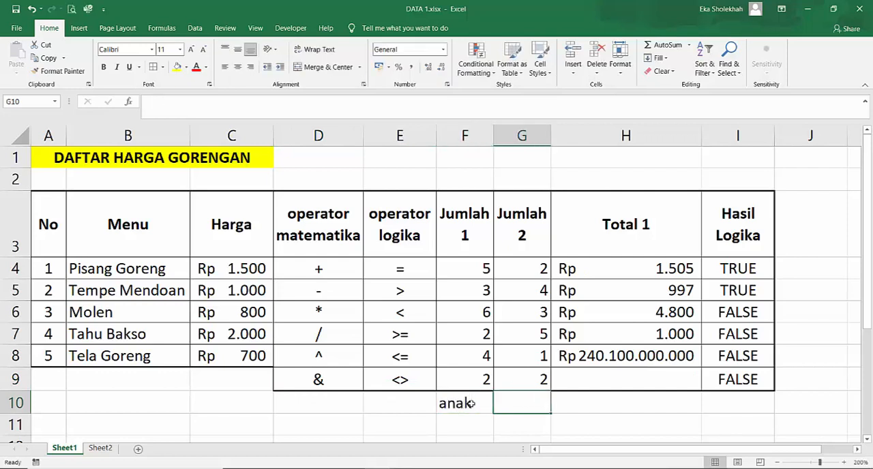
type("sma")
key("BackSpace")
key("BackSpace")
key("BackSpace")
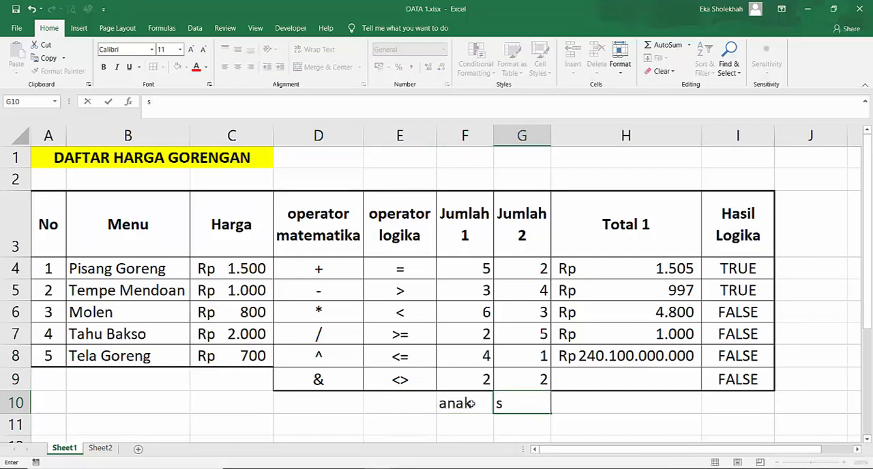
type("SMA")
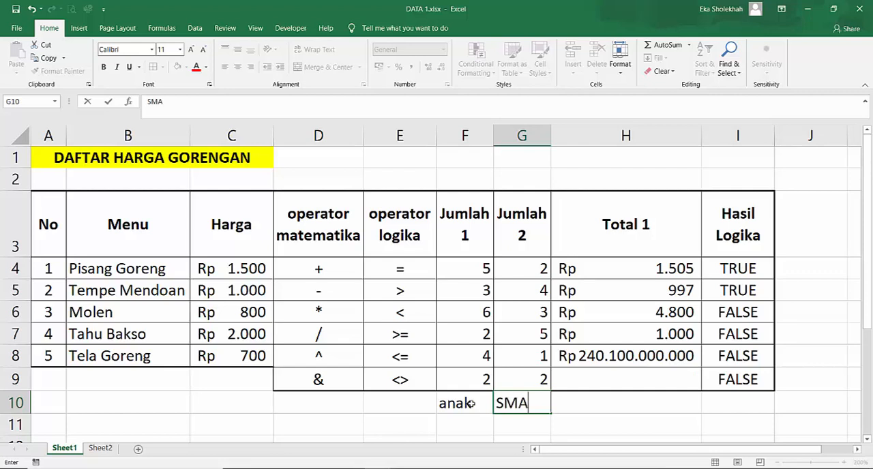
key("BackSpace")
key("BackSpace")
type("AKA")
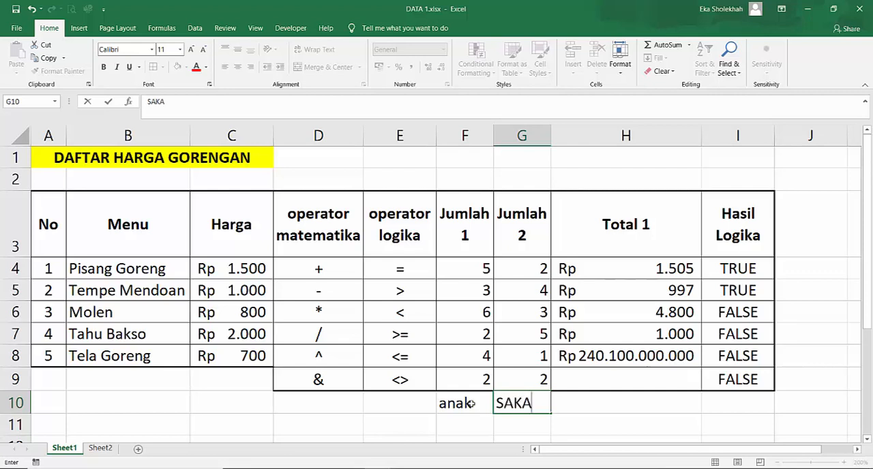
key("Tab")
key("Tab")
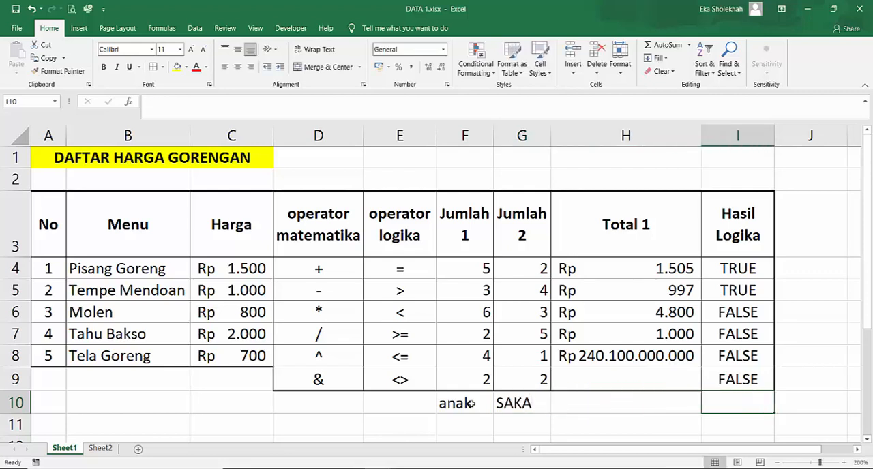
- Join the words in F10 and G10 without a space by entering =F10&G10 in I10
type("=")
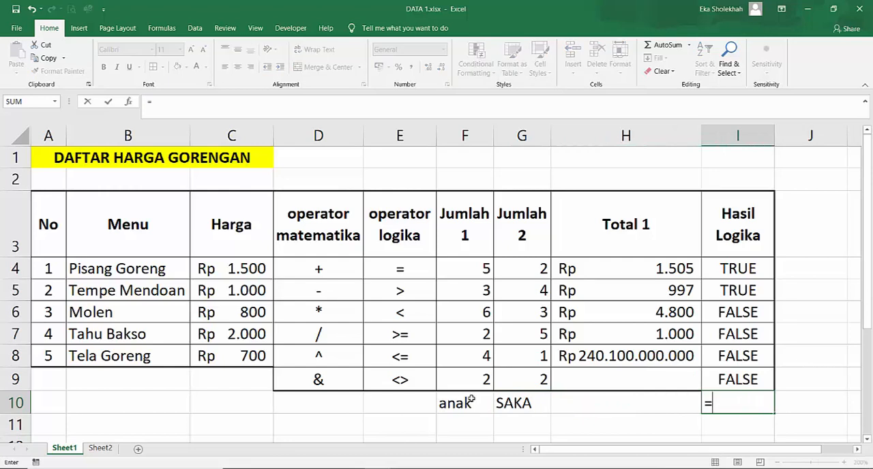
left_click(462, 401)
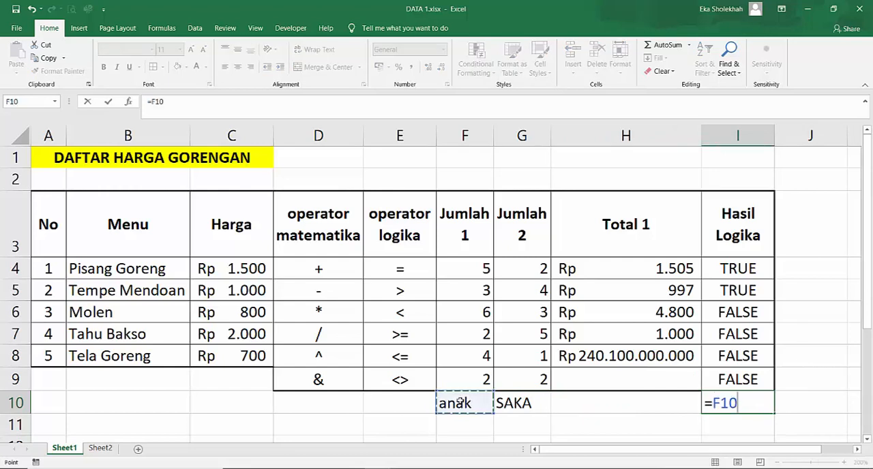
type("&")
left_click(527, 402)
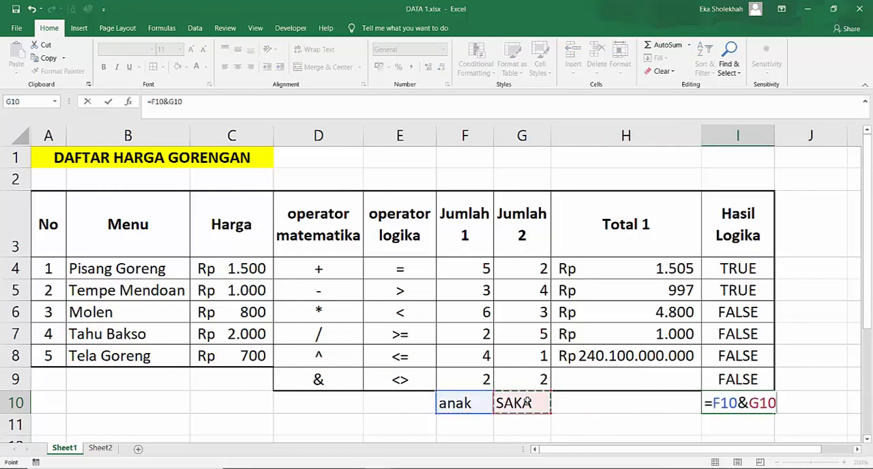
key("Return")
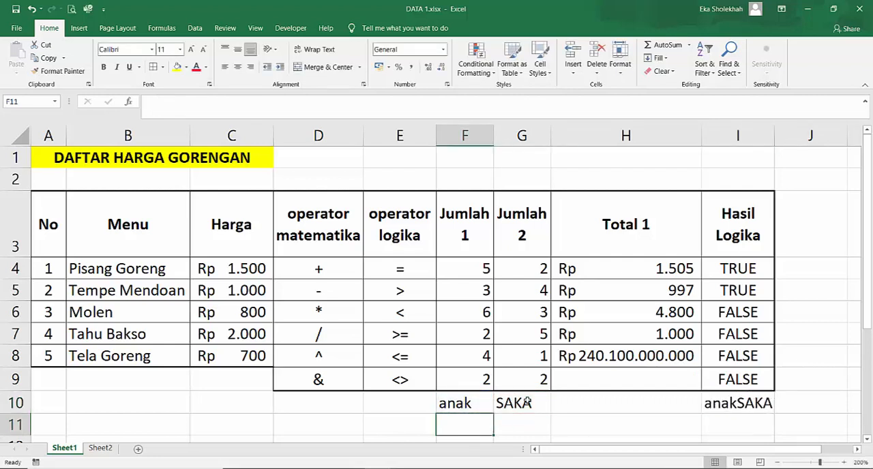
- Replace the I10 formula with =F10&" "&G10 to join the two words with a space between them
left_click(734, 404)
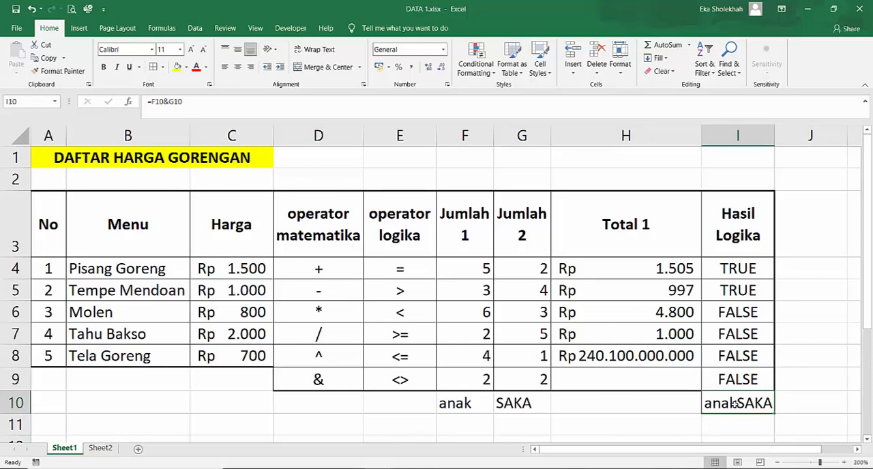
type("=")
left_click(461, 406)
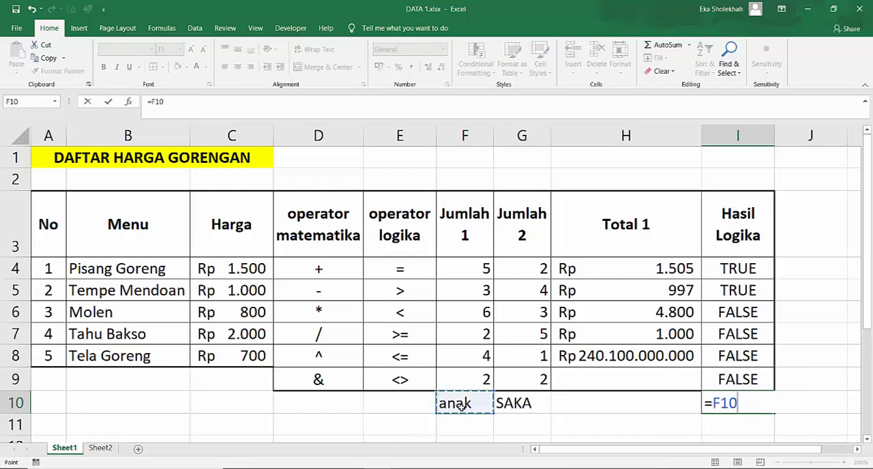
type("&")
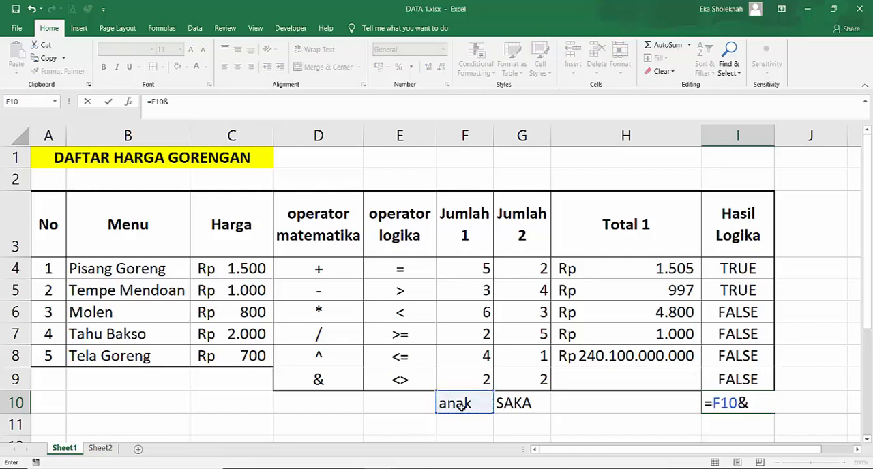
type("\" \"&")
left_click(529, 404)
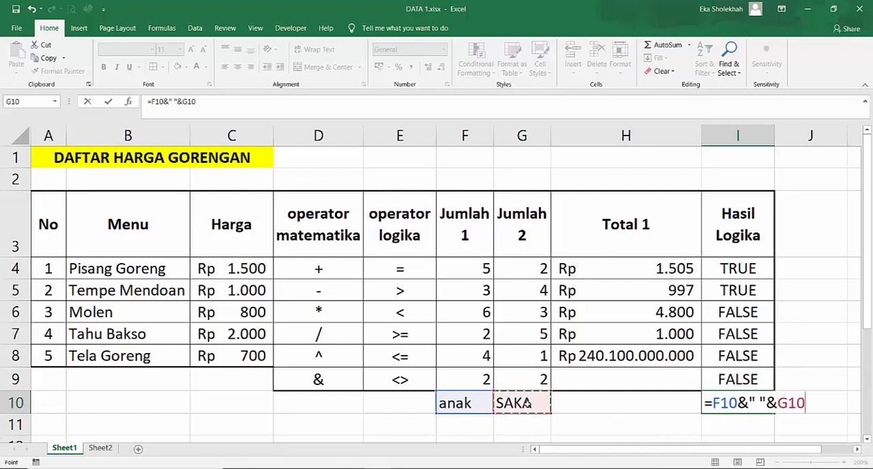
key("Return")
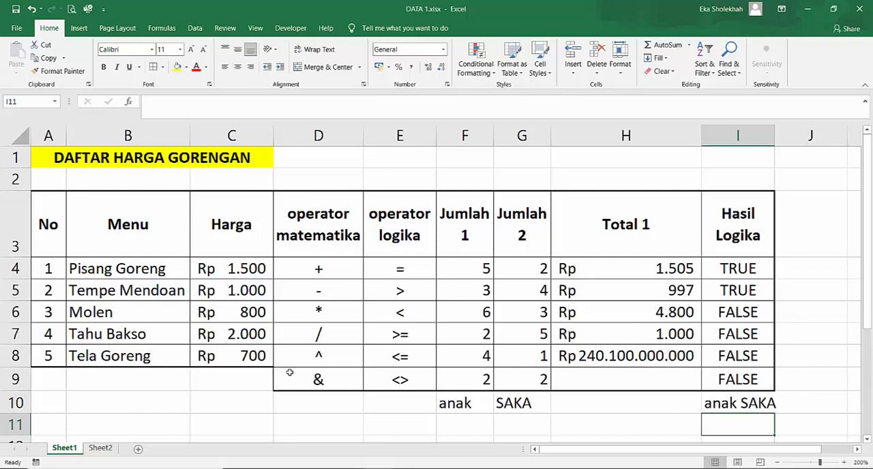
- Join the Jumlah 1 and Jumlah 2 numbers of Pisang Goreng by entering =F4&G4 in I11
left_click(317, 380)
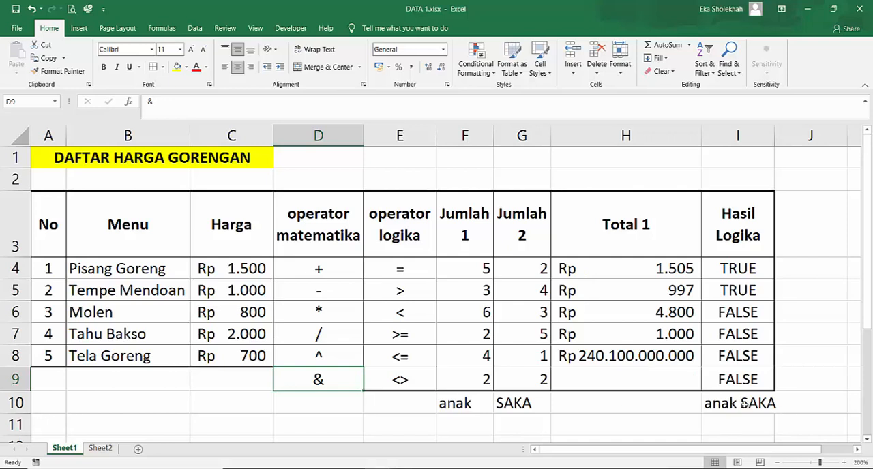
left_click(713, 427)
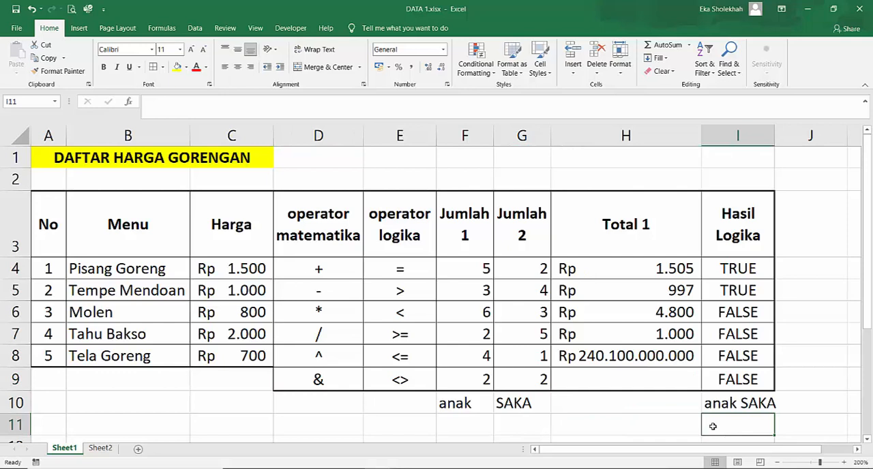
type("=")
left_click(479, 269)
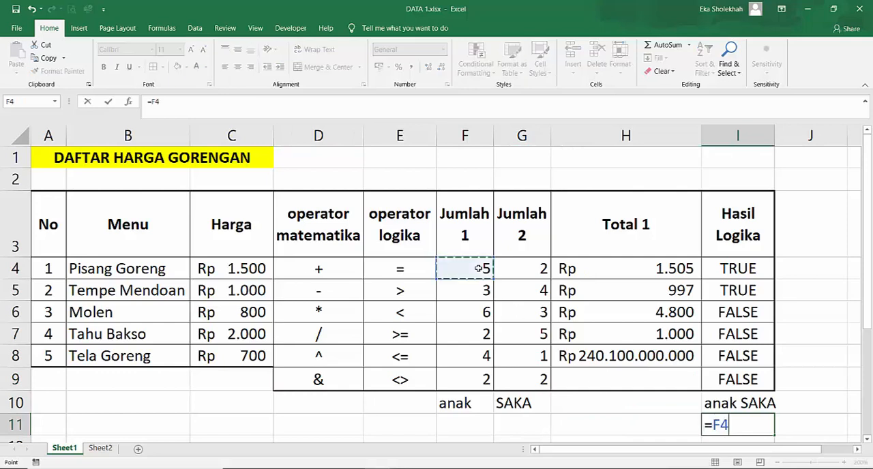
type("&")
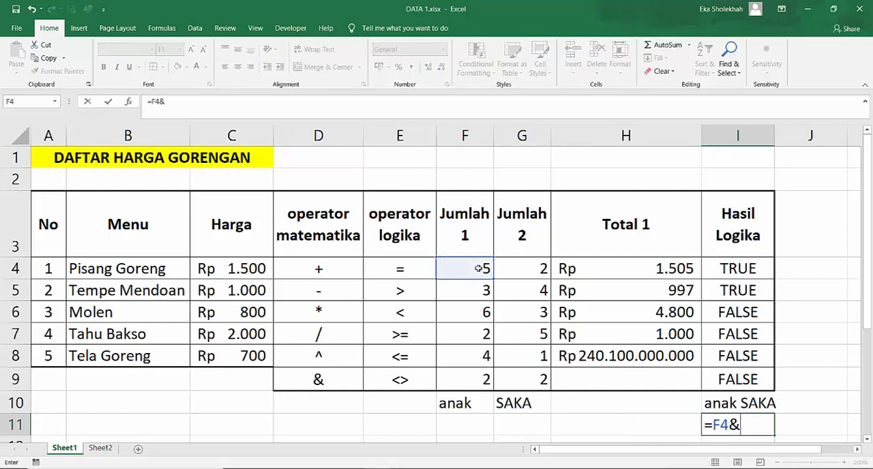
left_click(530, 268)
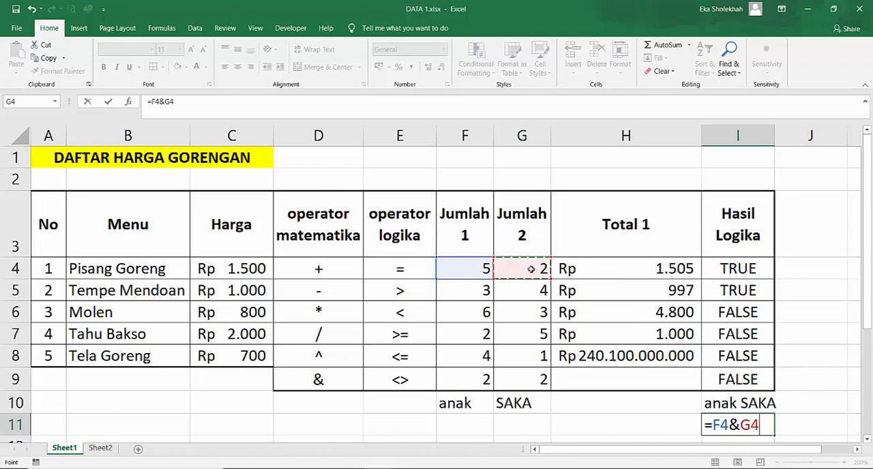
key("Return")
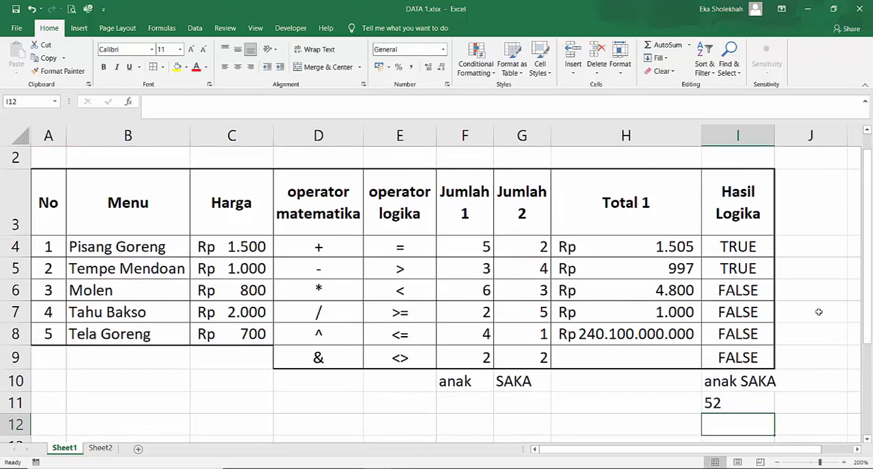
- Examine the & formula in I11 against the Jumlah 1 and Jumlah 2 numbers in F4:G9 and the operator in D9
left_click(717, 404)
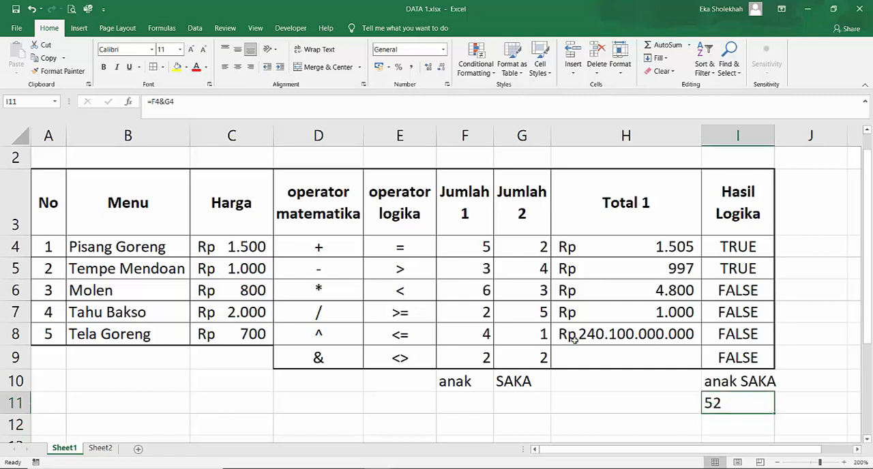
left_click(477, 247)
left_click(505, 243)
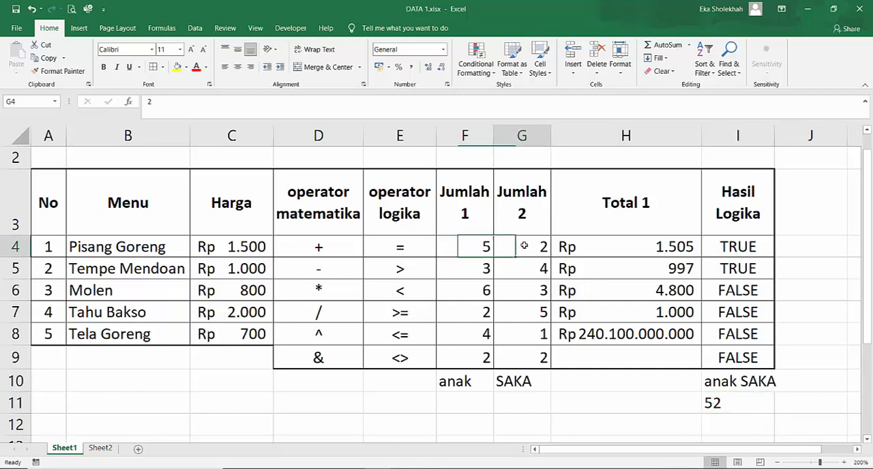
left_click(473, 269)
left_click(526, 268)
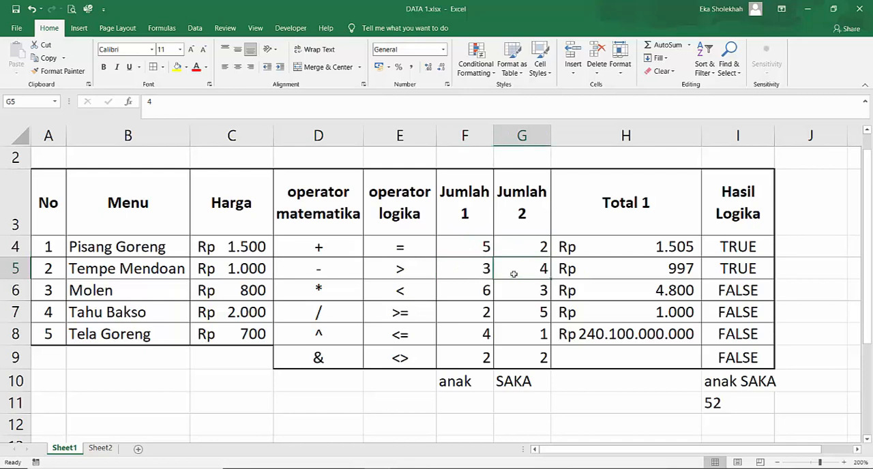
left_click(477, 287)
left_click(546, 291)
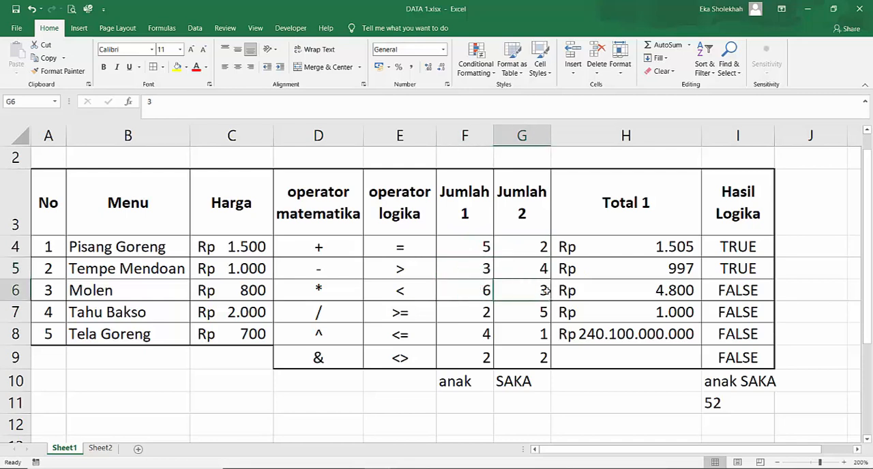
left_click(466, 247)
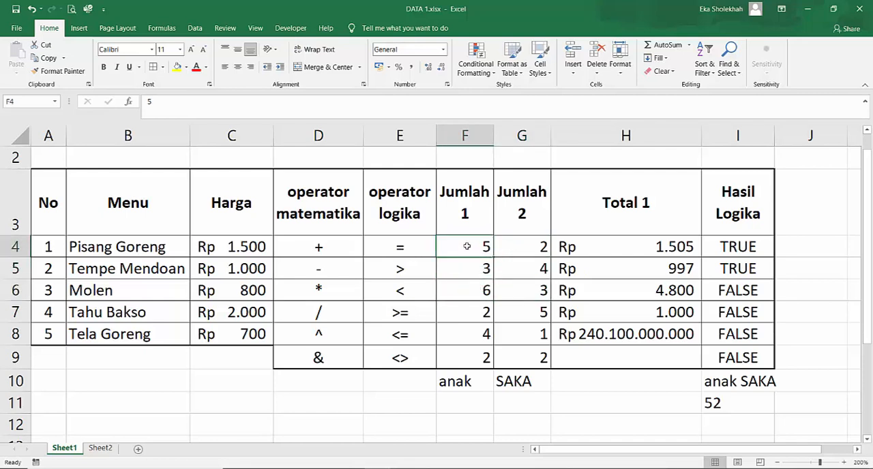
left_click_drag(467, 246, 533, 355)
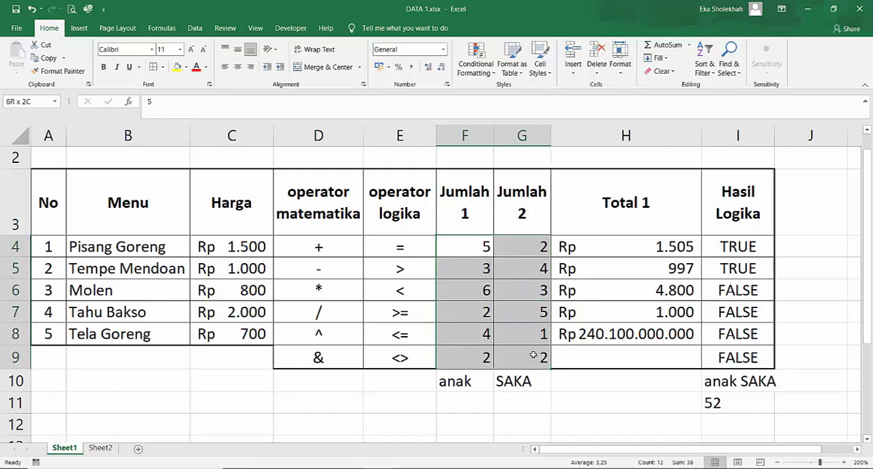
left_click(747, 410)
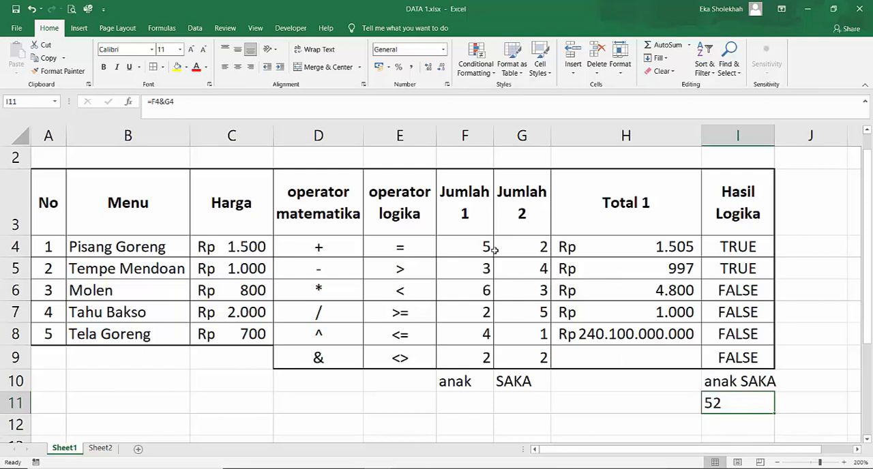
left_click(472, 241)
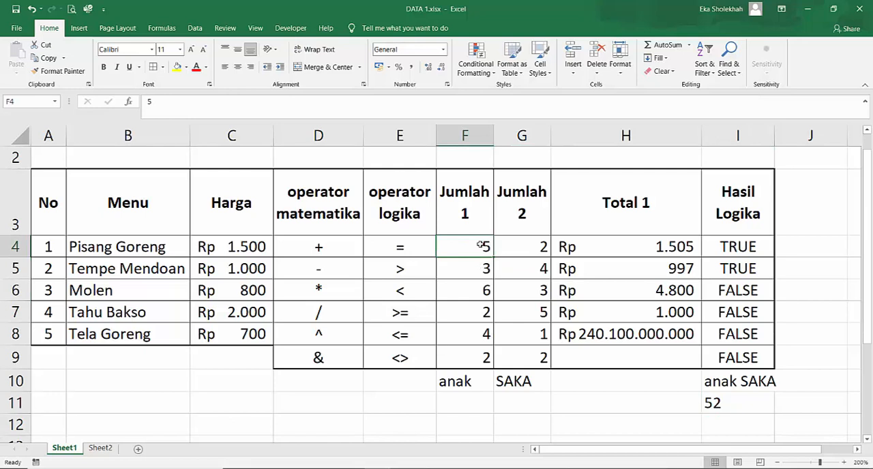
left_click_drag(481, 245, 514, 356)
left_click(721, 402)
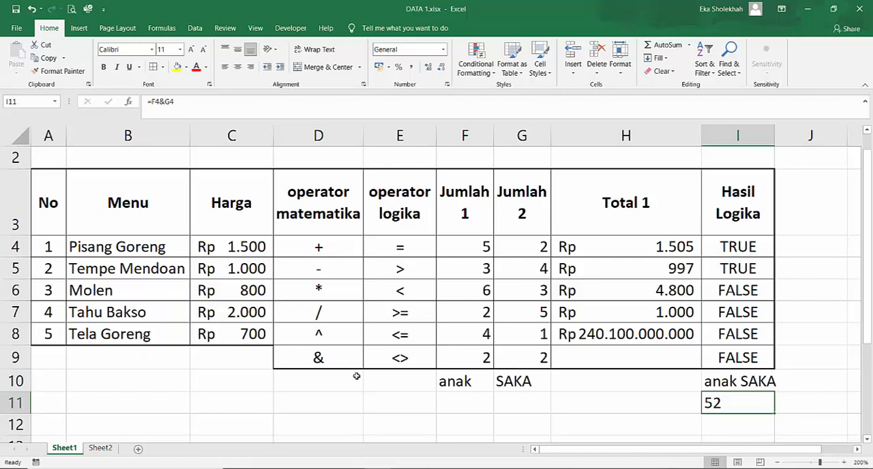
left_click(333, 359)
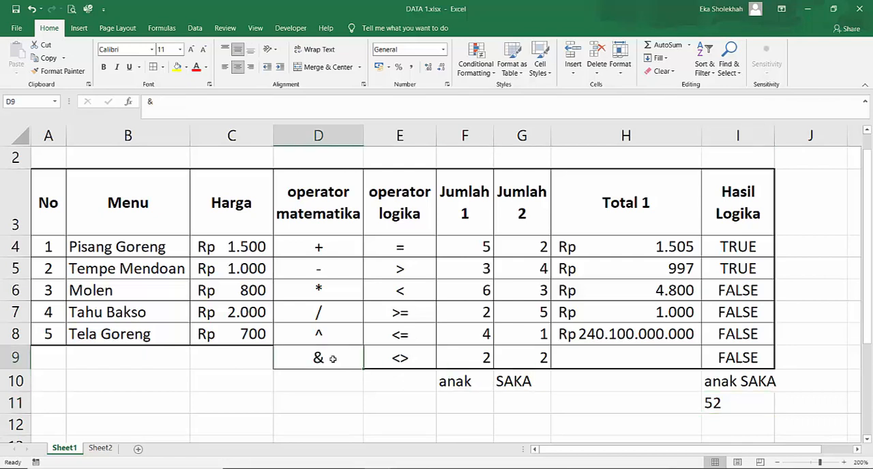